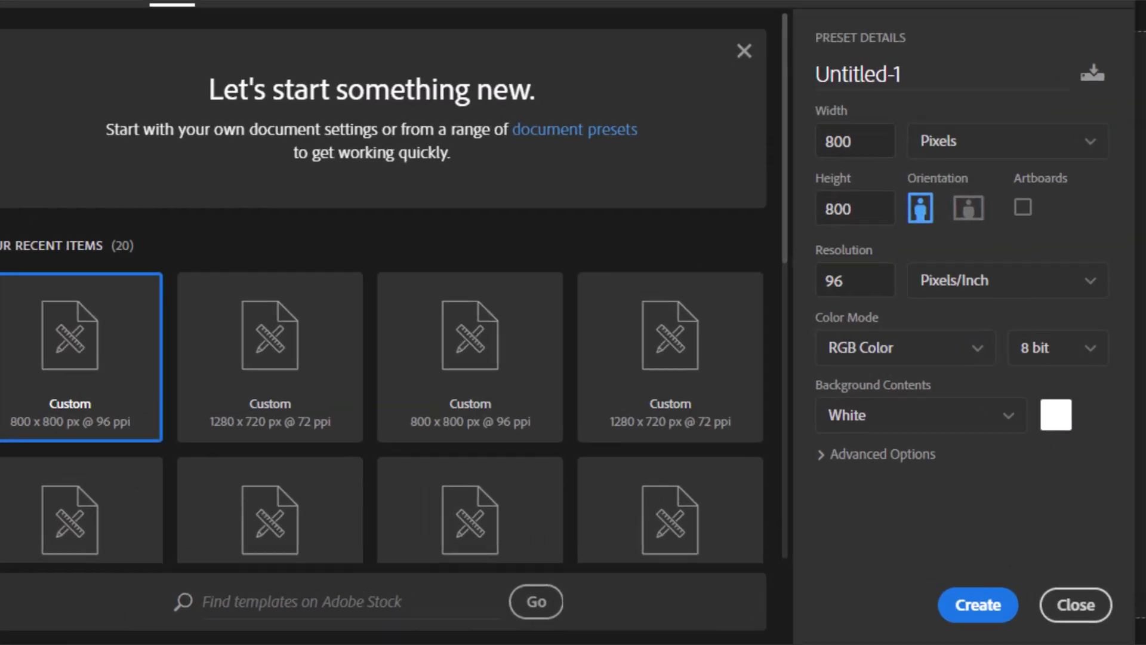
# Create a new 800 x 800 pixel document at 96 pixels/inch in 8-bit RGB Color with a white background
pyautogui.doubleClick(847, 175)
pyautogui.click(887, 206)
pyautogui.click(1035, 126)
pyautogui.click(1031, 170)
pyautogui.doubleClick(879, 280)
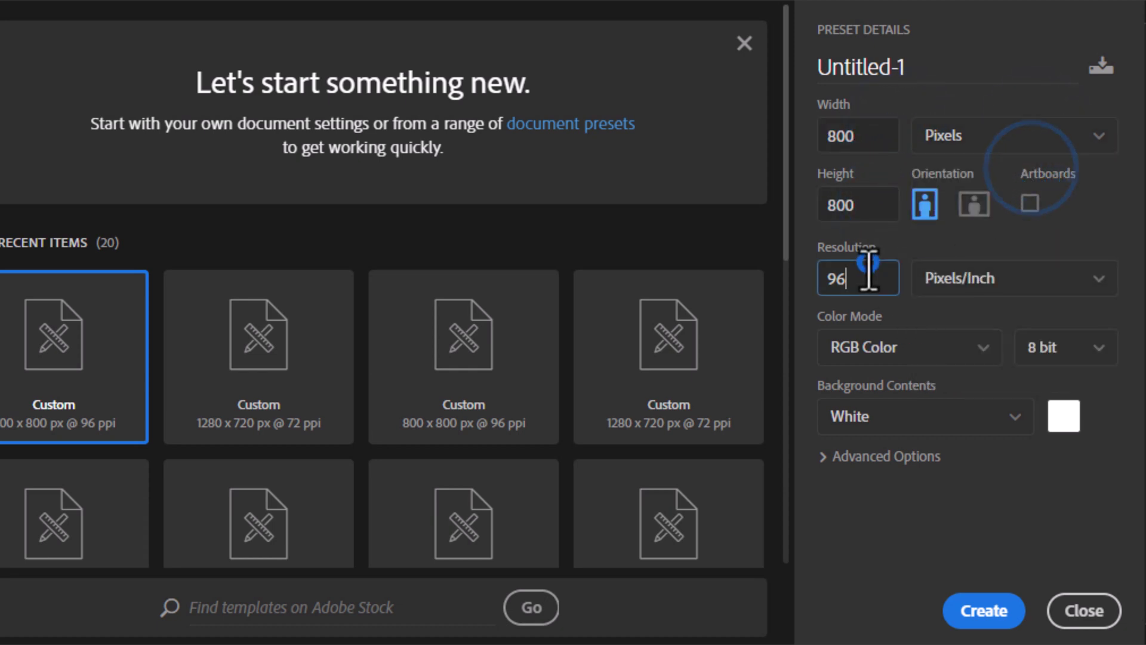
pyautogui.click(903, 345)
pyautogui.click(1073, 471)
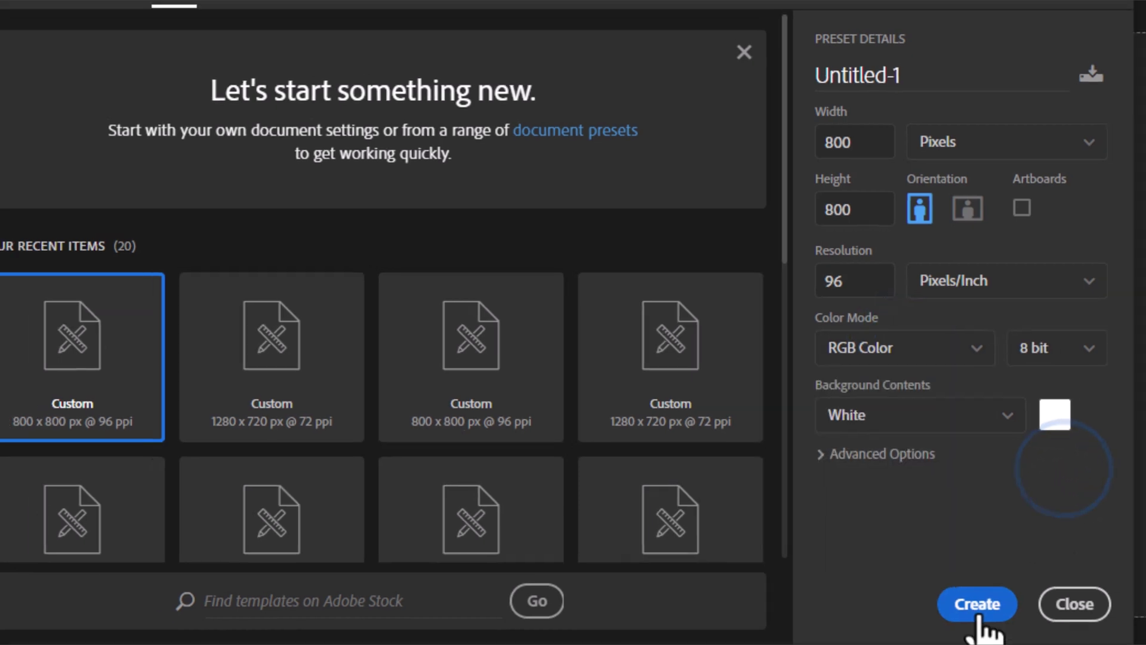
pyautogui.click(978, 615)
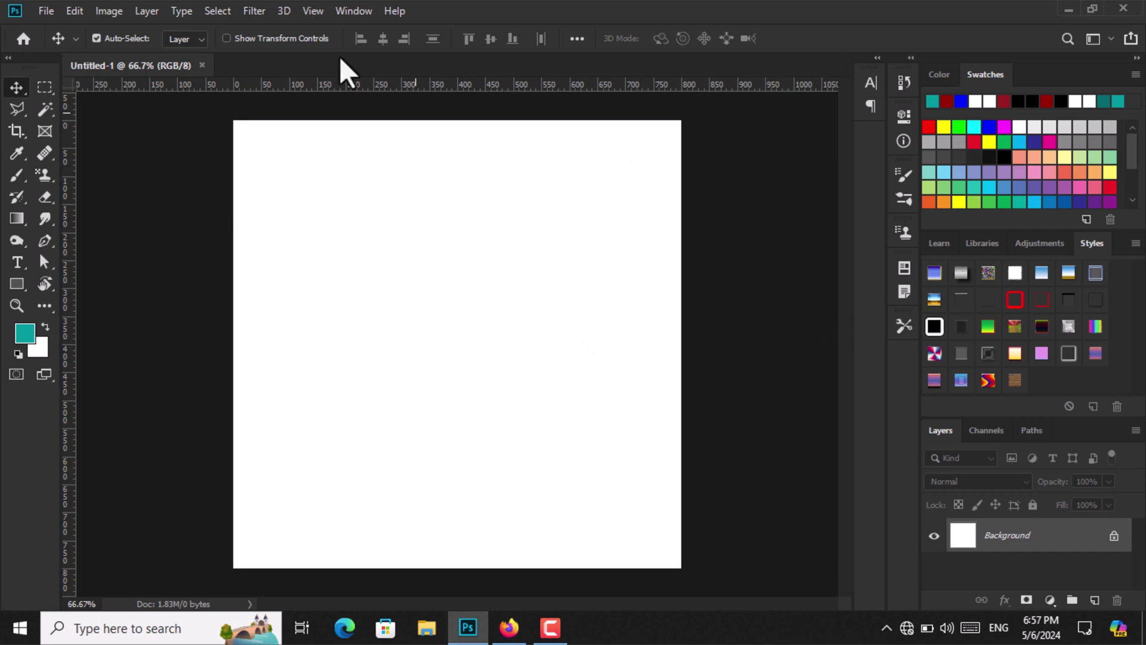
# Toggle the rulers off and on again, and place a vertical and a horizontal guide through the canvas centre
pyautogui.click(313, 11)
pyautogui.click(374, 339)
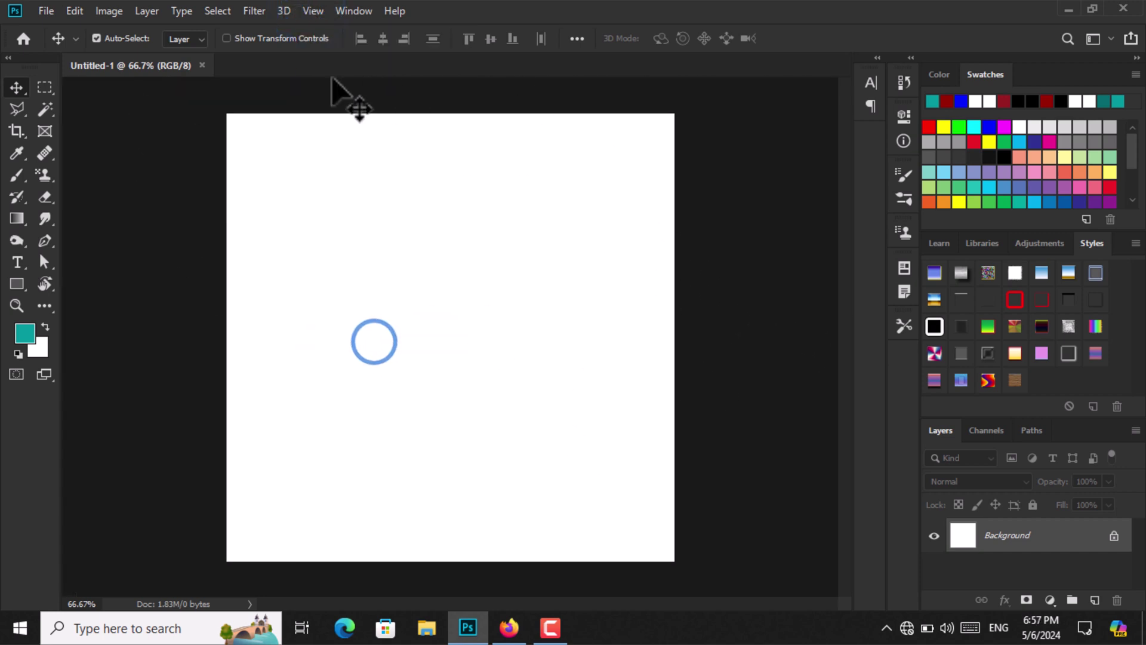
pyautogui.click(313, 11)
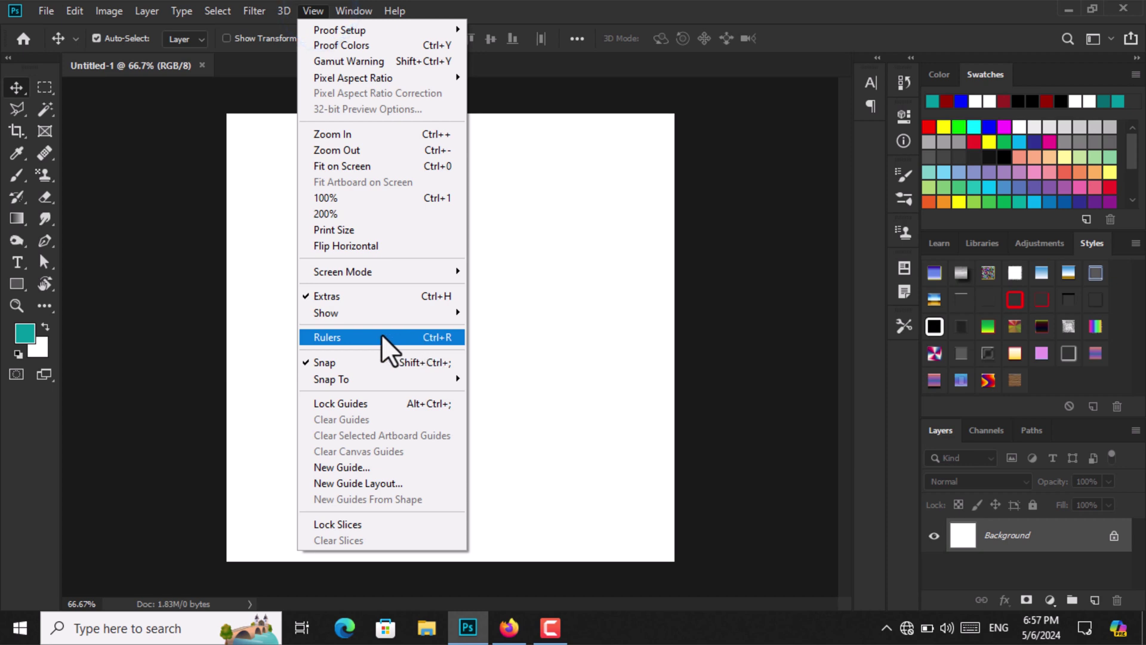
pyautogui.click(382, 337)
pyautogui.moveTo(66, 286); pyautogui.dragTo(457, 392)
pyautogui.moveTo(573, 84); pyautogui.dragTo(641, 344)
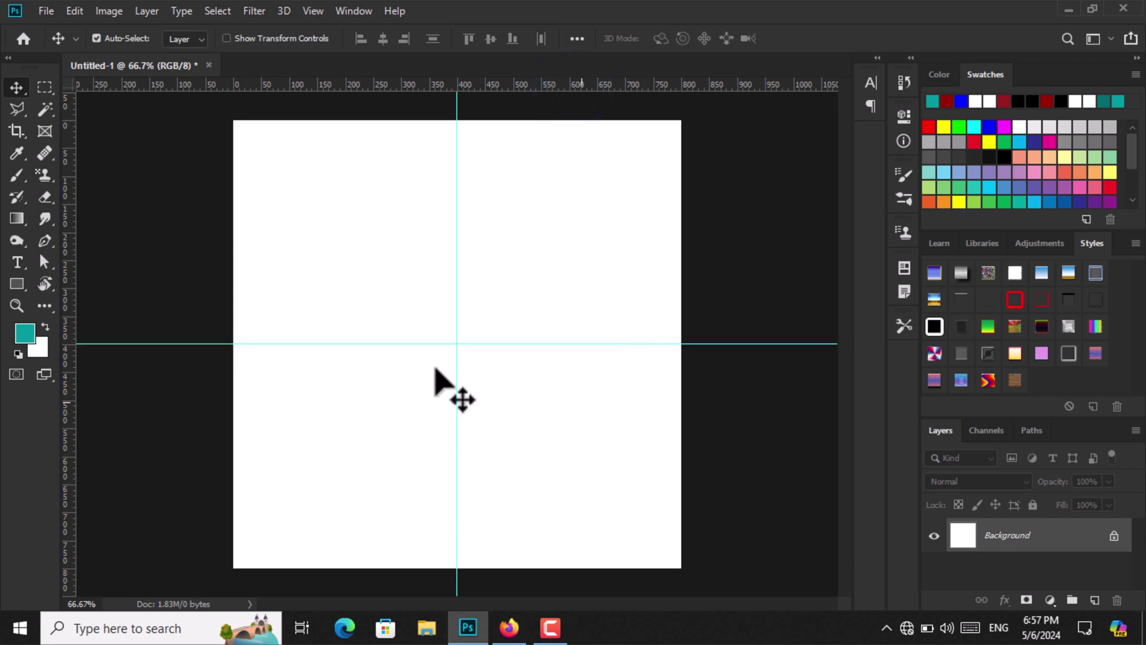
# Check whether snapping is enabled and which elements it applies to
pyautogui.click(362, 11)
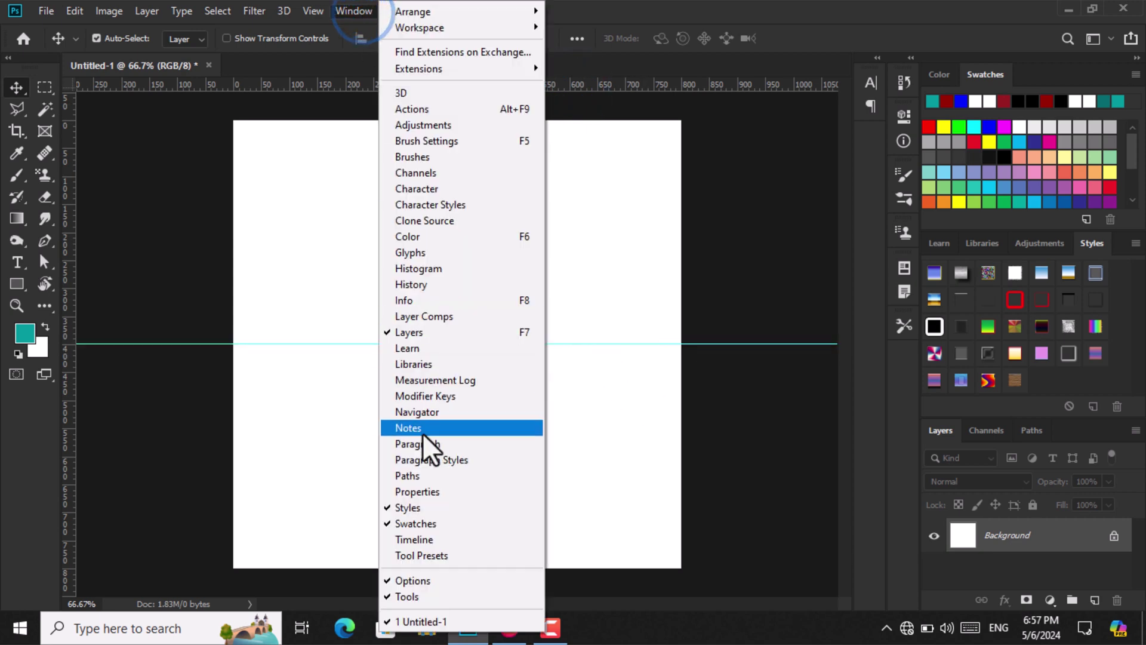
pyautogui.click(316, 11)
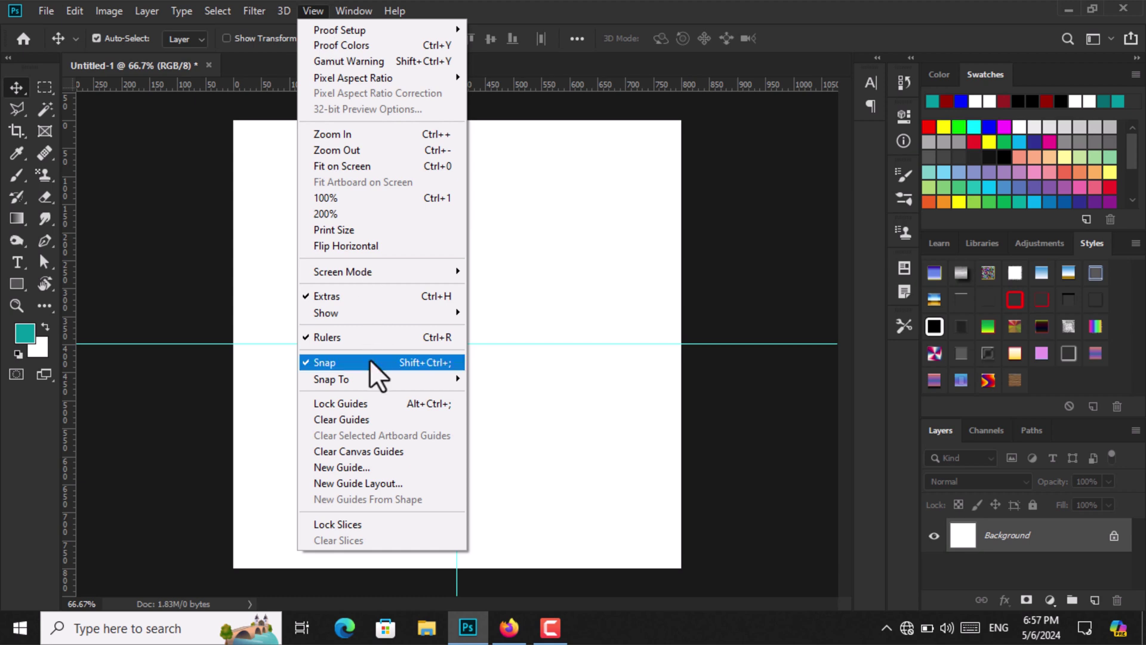
pyautogui.moveTo(378, 385)
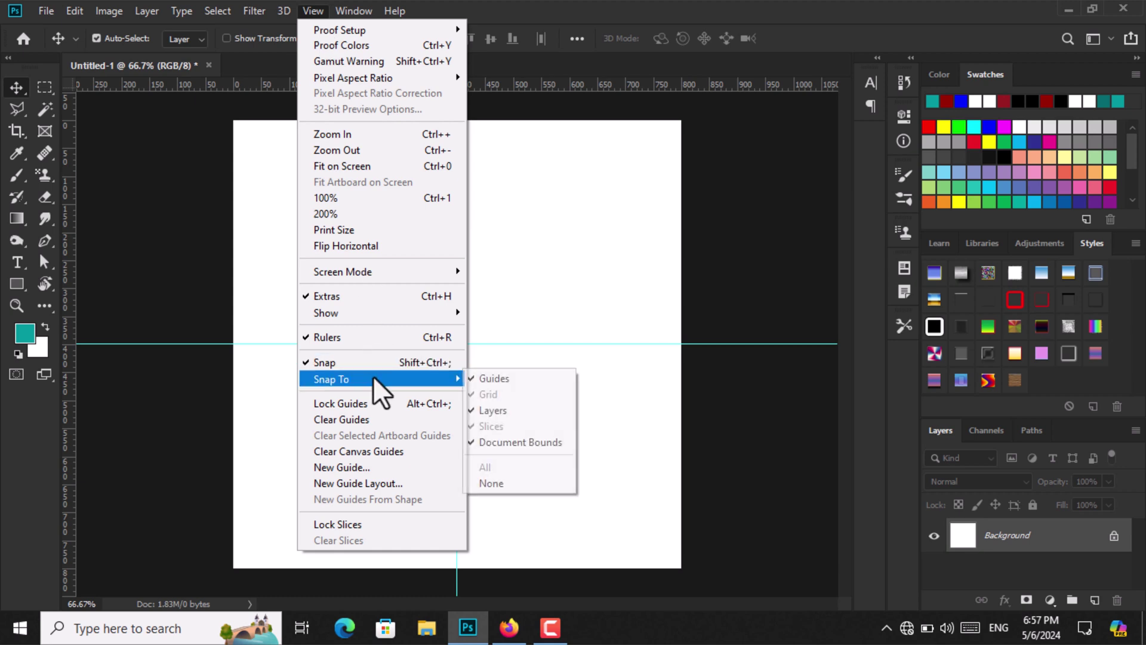
pyautogui.click(494, 467)
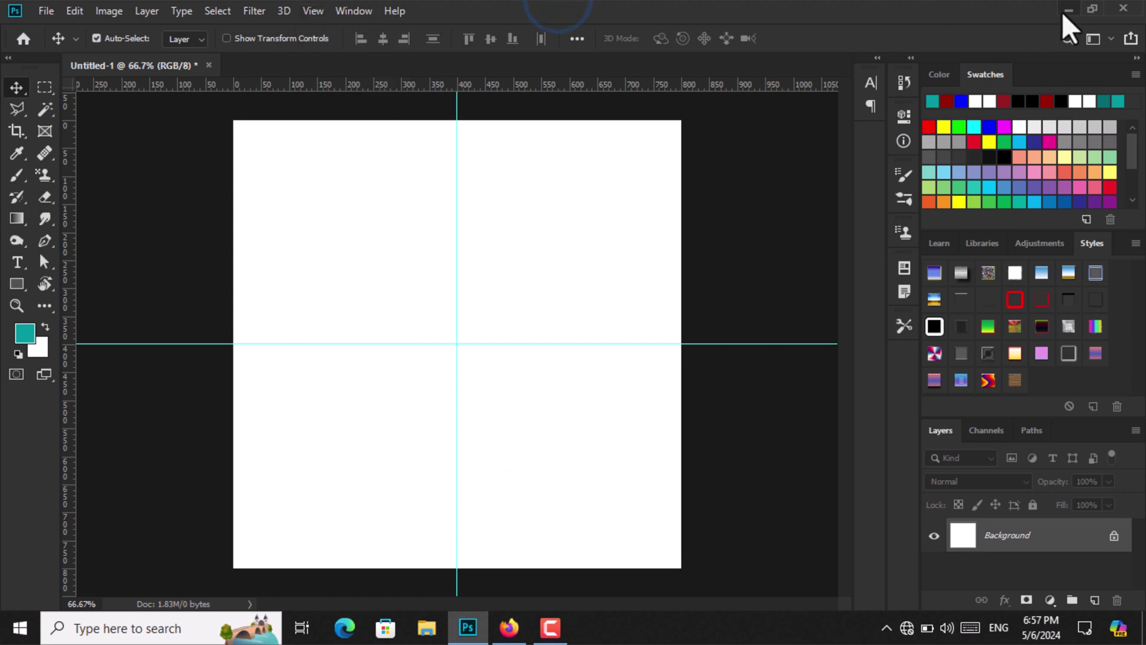
# Switch to Firefox and open google.com
pyautogui.click(1066, 11)
pyautogui.click(510, 627)
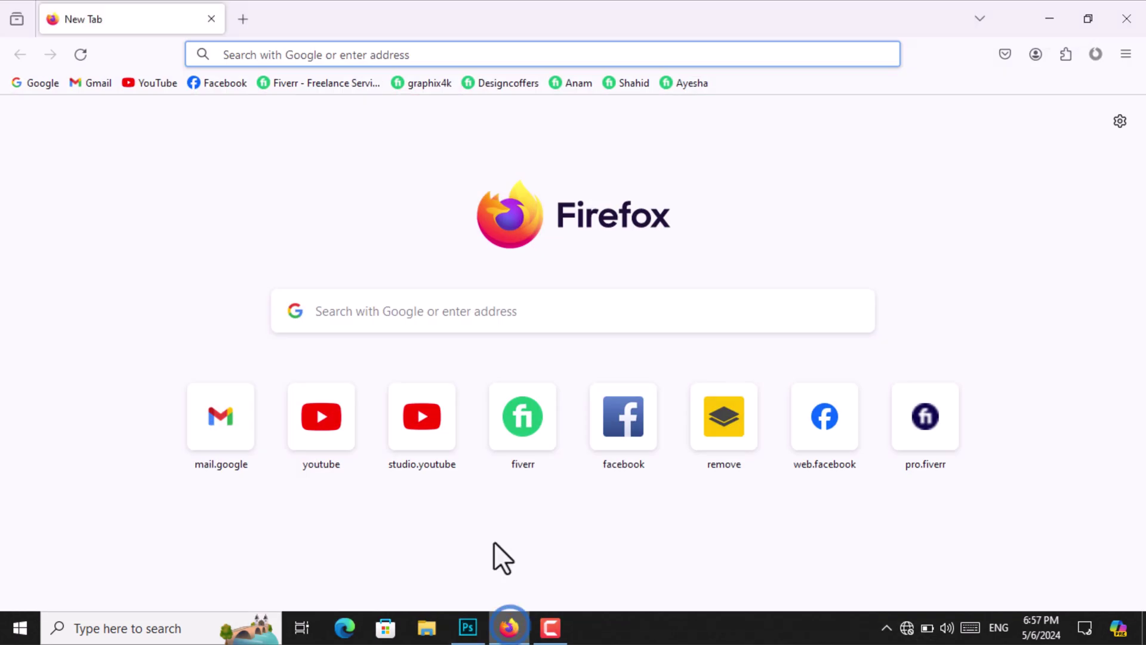
pyautogui.click(264, 145)
pyautogui.click(330, 53)
pyautogui.write('google.com')
pyautogui.press('Return')
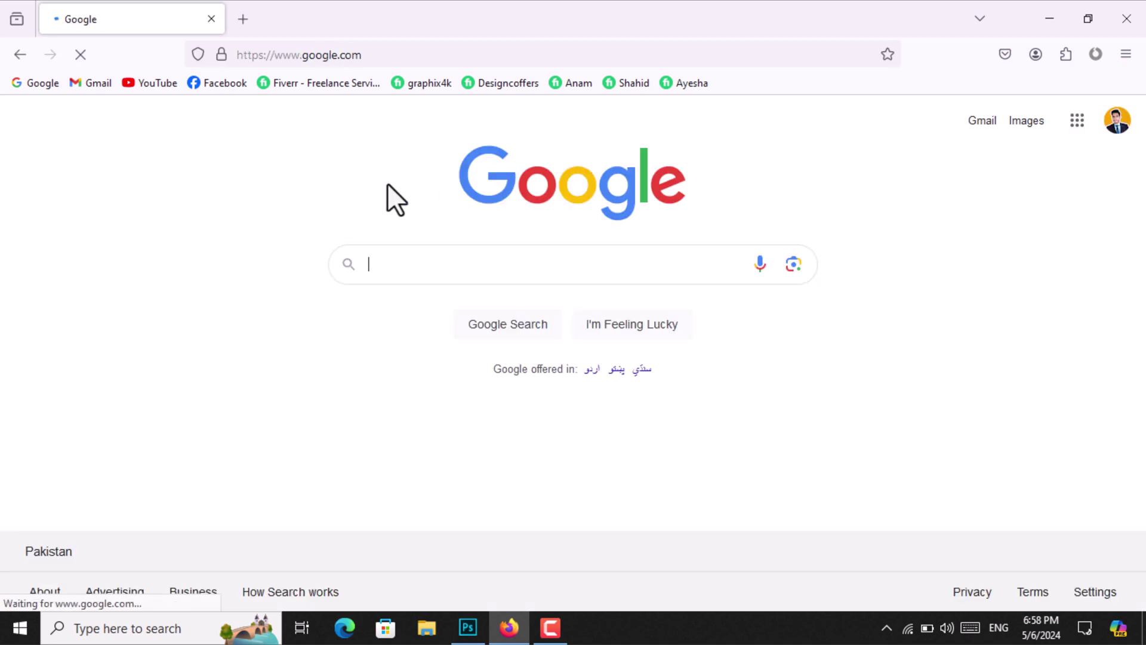
# Search Google Images for "kurulus osman flag" and preview the orange Redbubble result with the white crescent and arrow emblem
pyautogui.click(1036, 128)
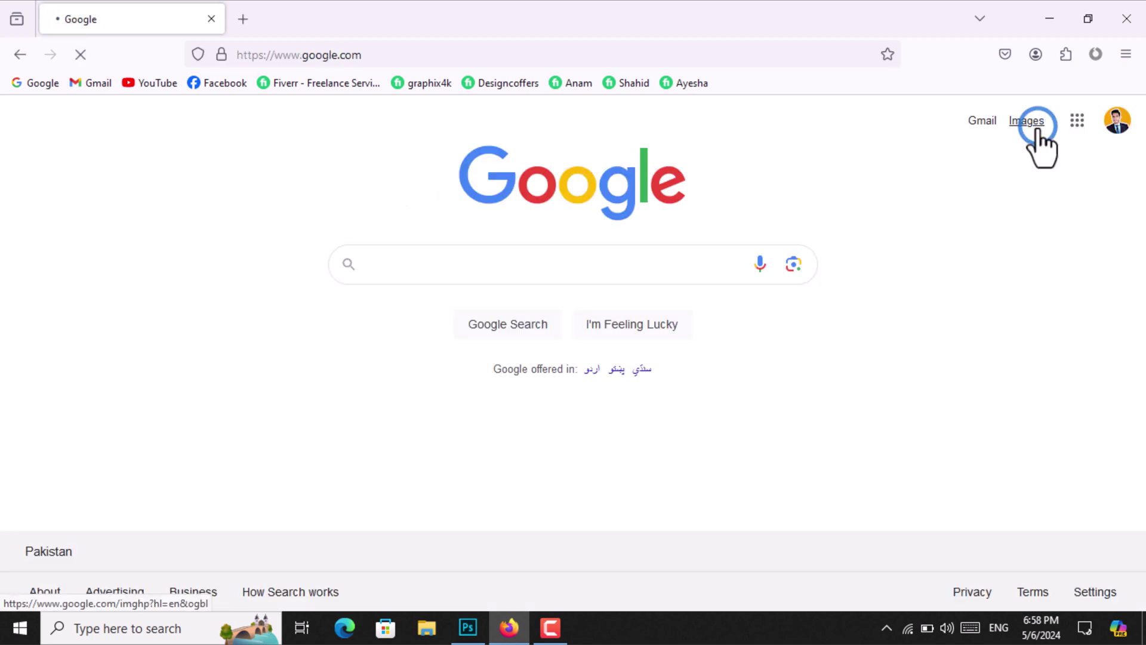
pyautogui.click(514, 265)
pyautogui.write('kurulus ')
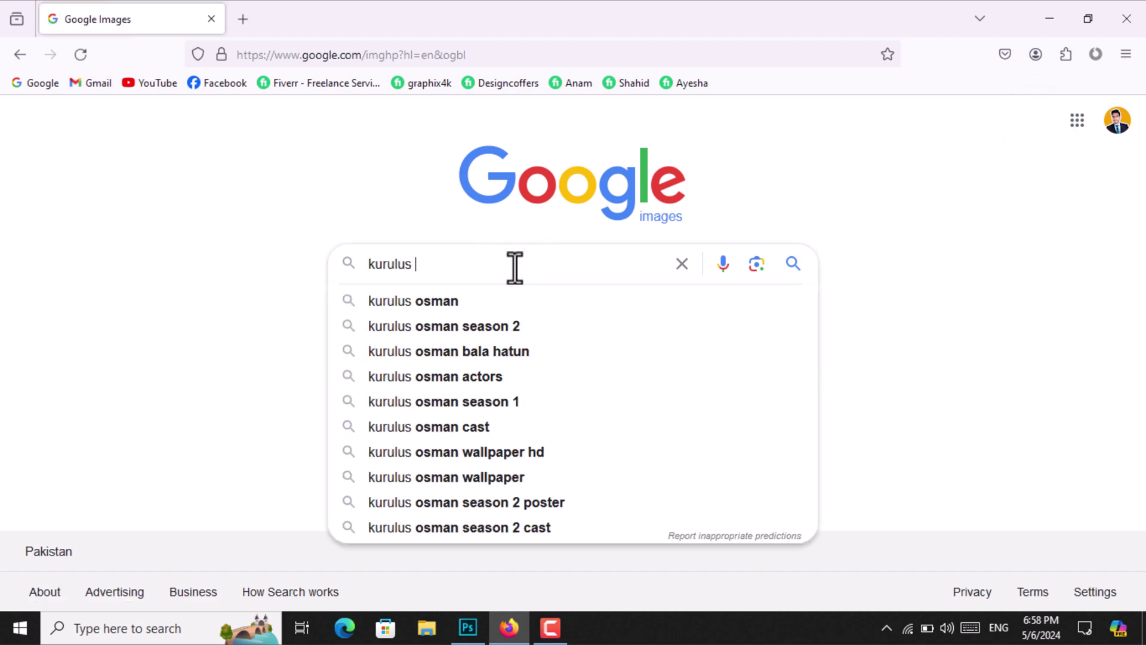
pyautogui.write('osman flag')
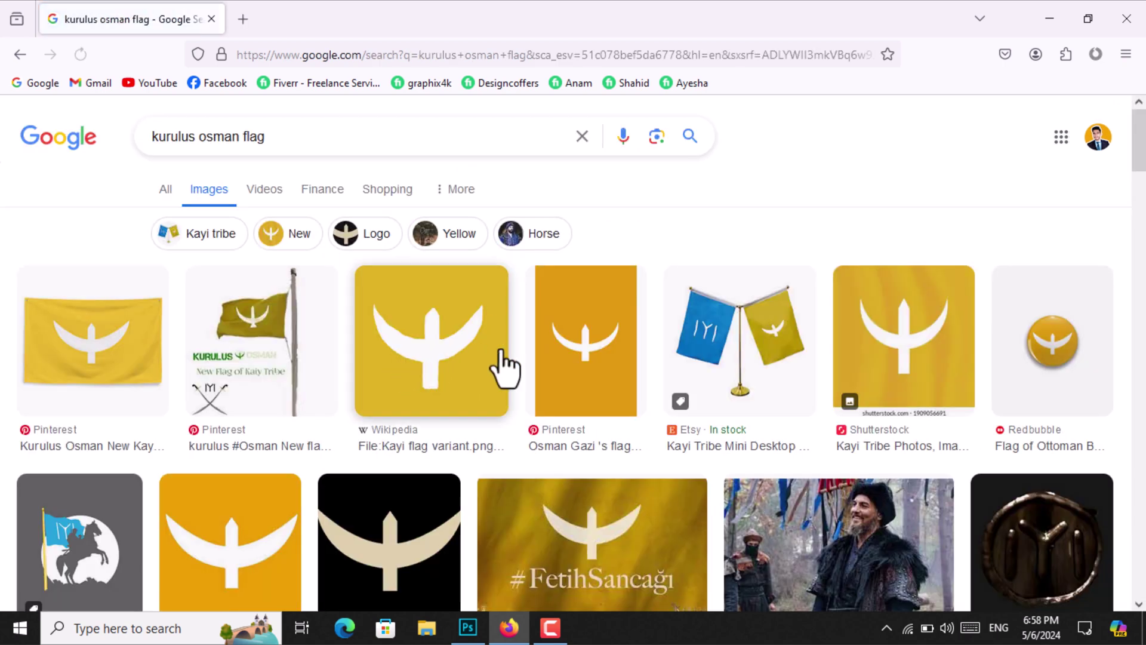
pyautogui.scroll(-3, 478, 367)
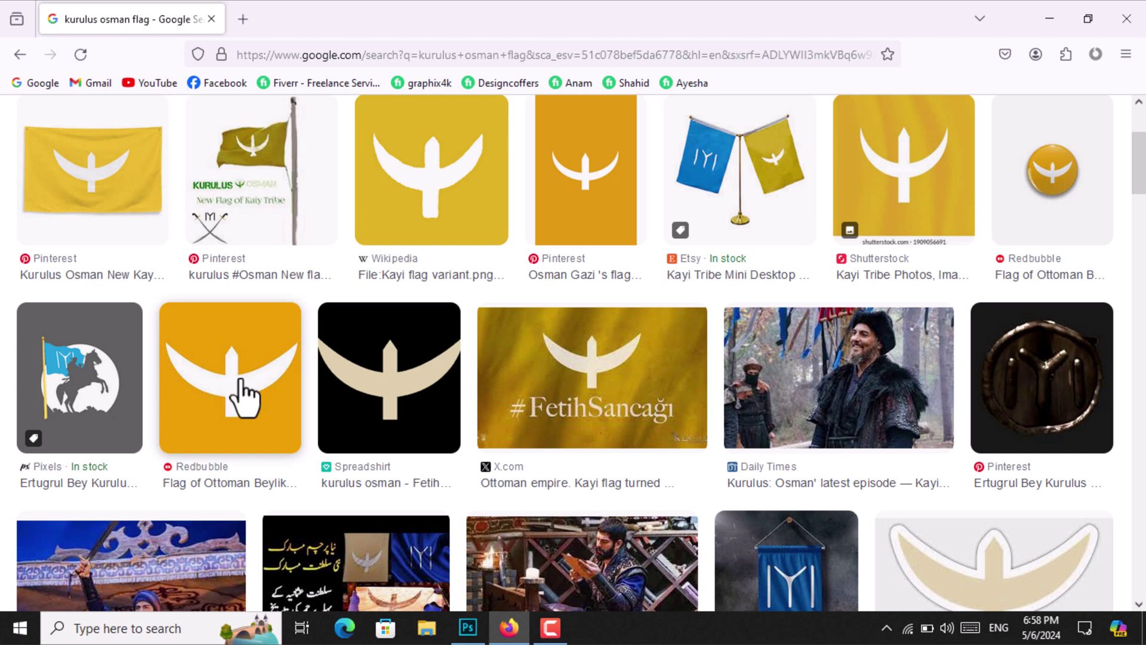
pyautogui.click(241, 378)
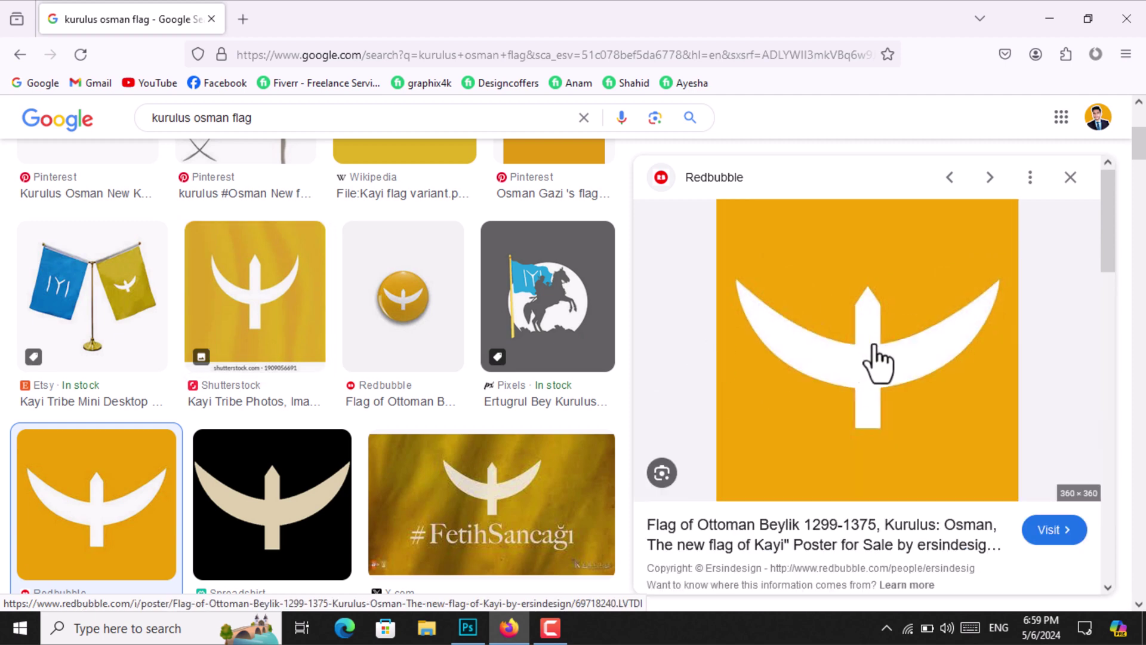
# Check in the Downloads folder whether the previewed flag image is already saved, and cancel saving it
pyautogui.rightClick(827, 263)
pyautogui.click(897, 457)
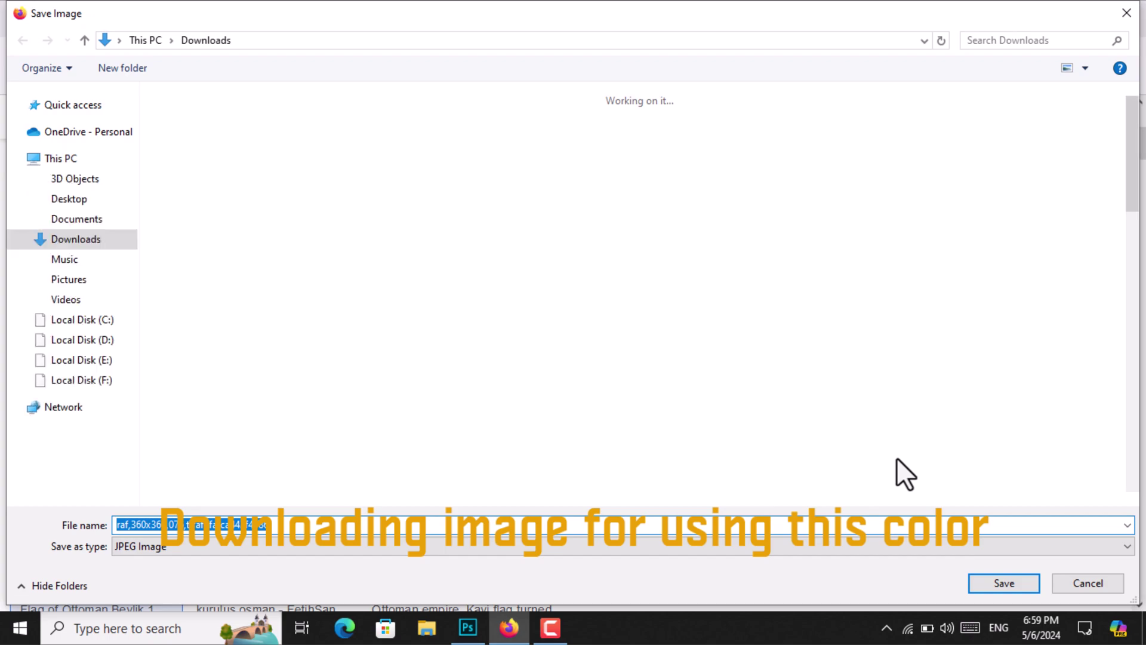
pyautogui.moveTo(1136, 154); pyautogui.dragTo(1133, 404)
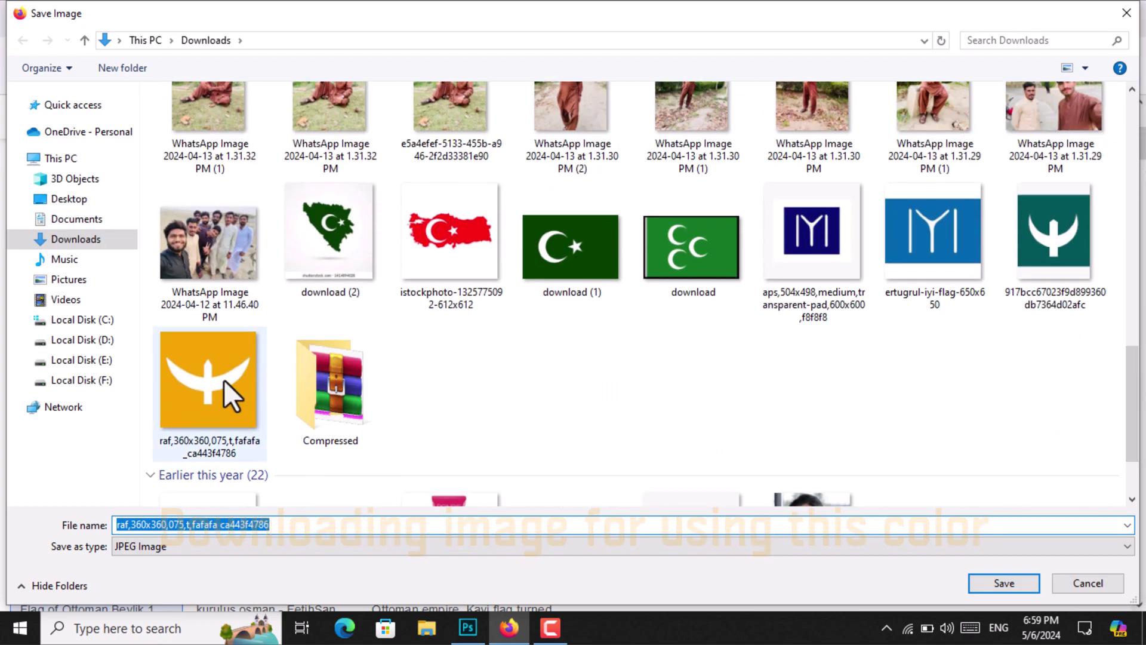
pyautogui.click(1108, 585)
# Switch to Photoshop and open the orange flag image raf,360x360,075,t,fafafa_ca443f4786.jpg from the Downloads folder
pyautogui.click(468, 627)
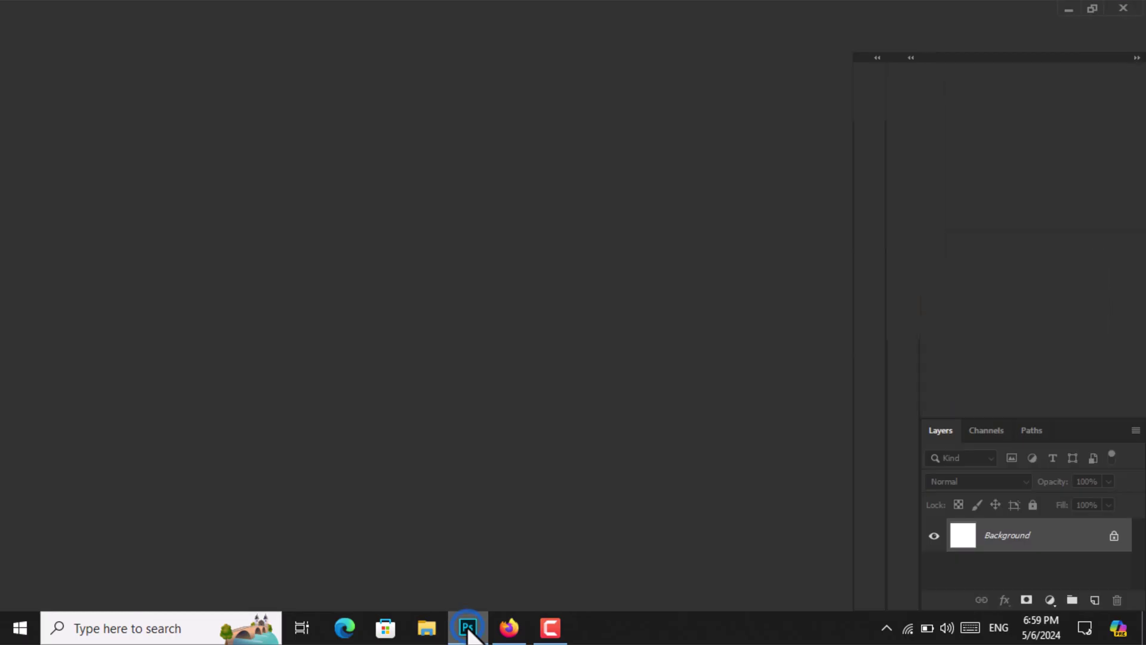
pyautogui.click(49, 12)
pyautogui.click(72, 45)
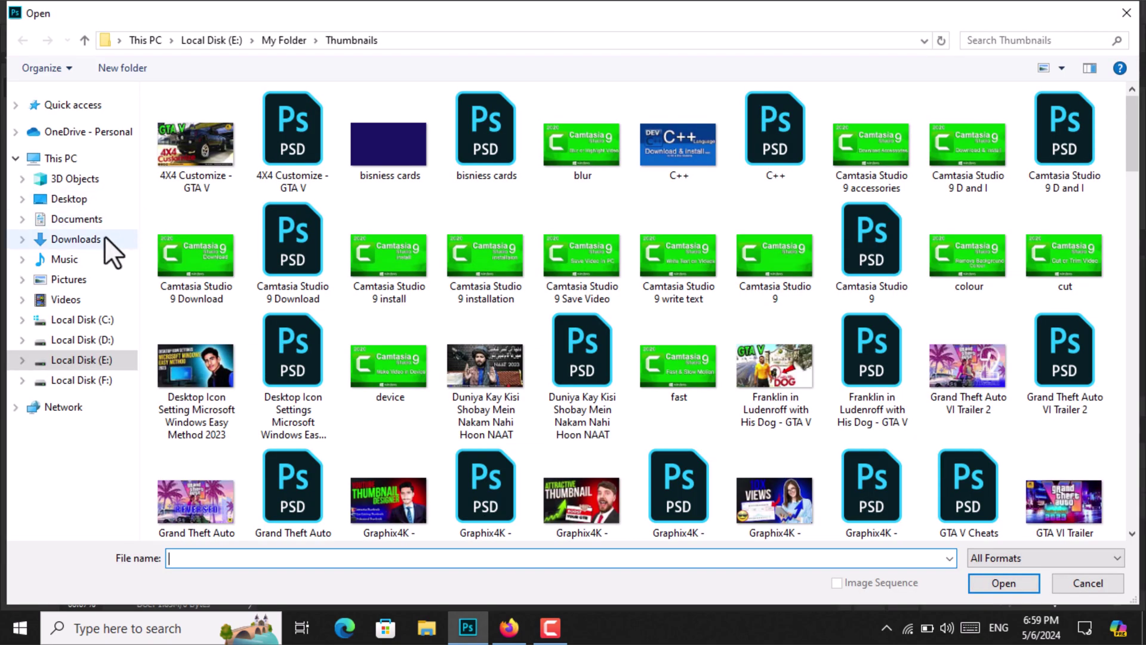
pyautogui.click(102, 239)
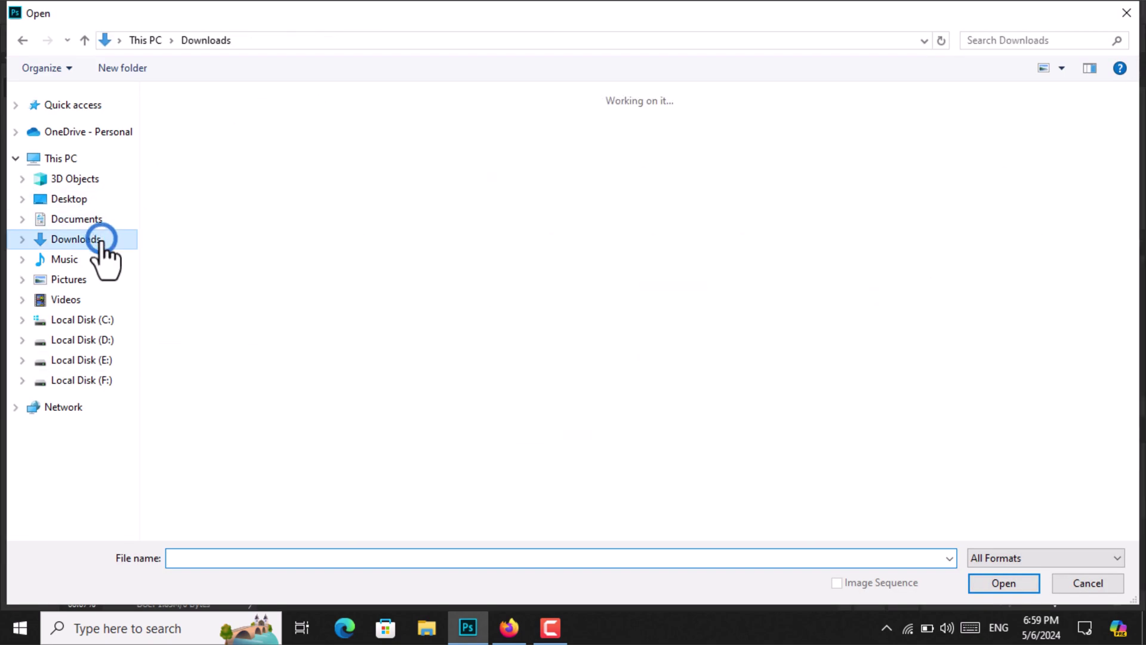
pyautogui.moveTo(1134, 139); pyautogui.dragTo(1137, 476)
pyautogui.doubleClick(651, 124)
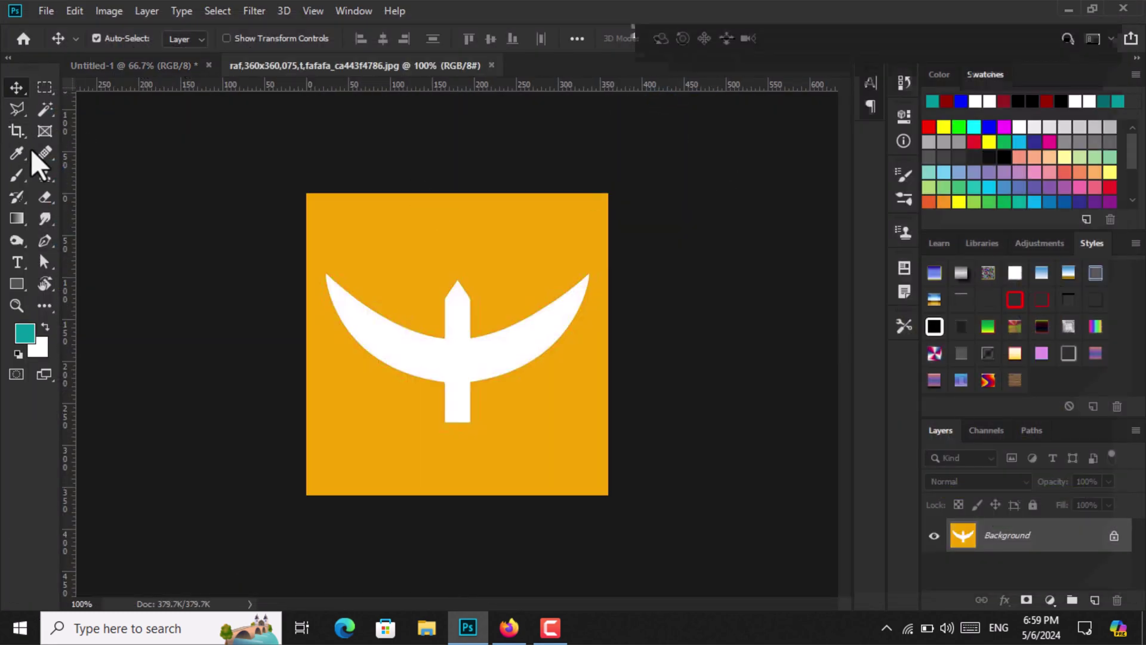
# Sample the orange of the flag image as foreground color and fill the background of Untitled-1 with it
pyautogui.click(24, 149)
pyautogui.click(430, 242)
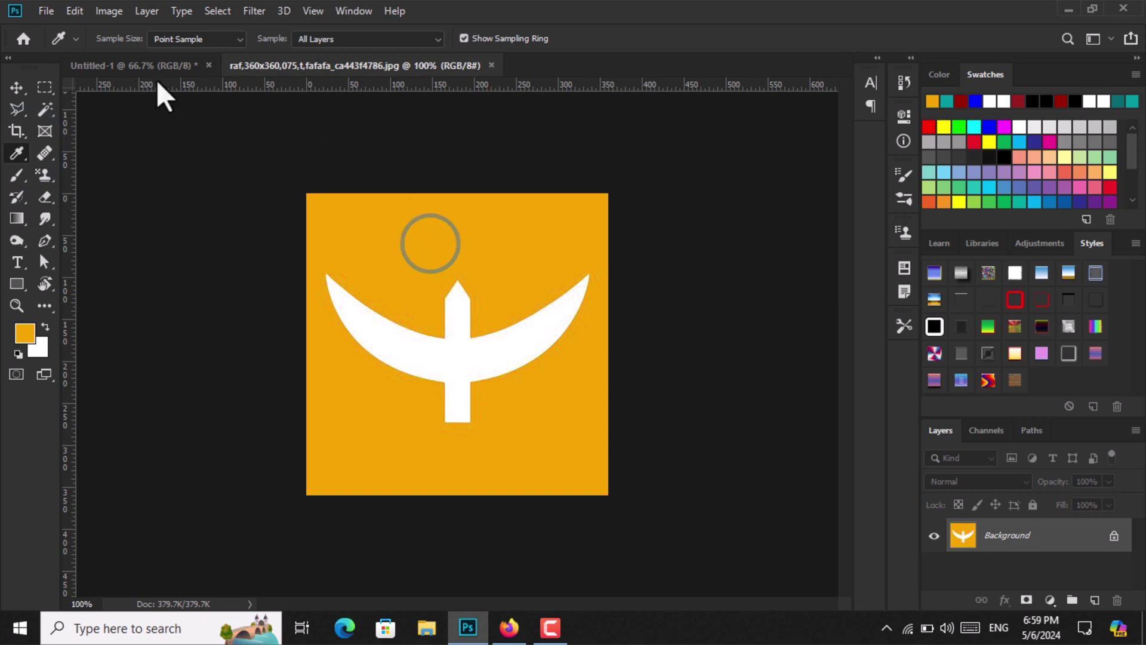
pyautogui.click(138, 67)
pyautogui.hotkey('alt', 'BackSpace')
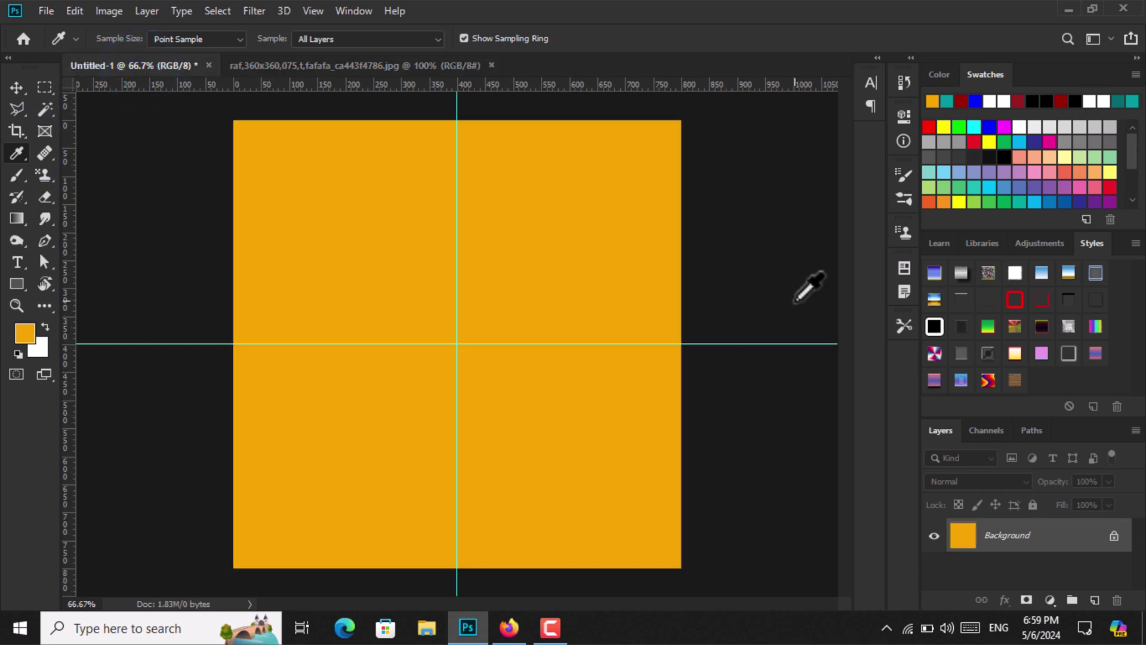
# Draw an orange circle of about 740 px with a 20 px white stroke, centred on the guides, and deselect it
pyautogui.click(20, 285)
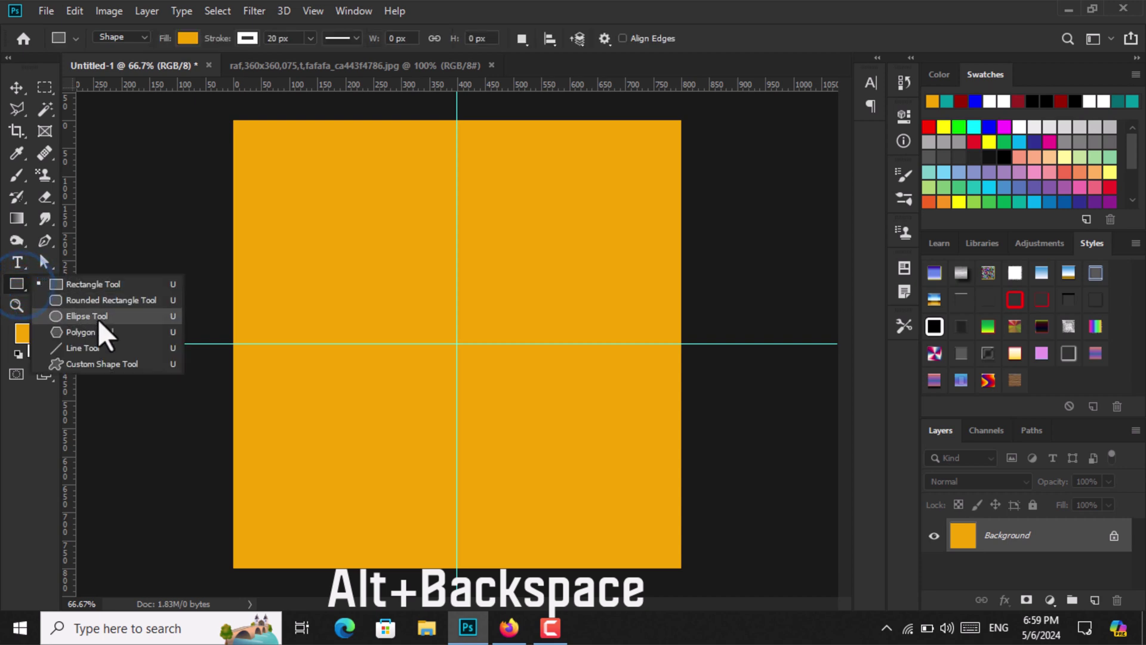
pyautogui.click(98, 318)
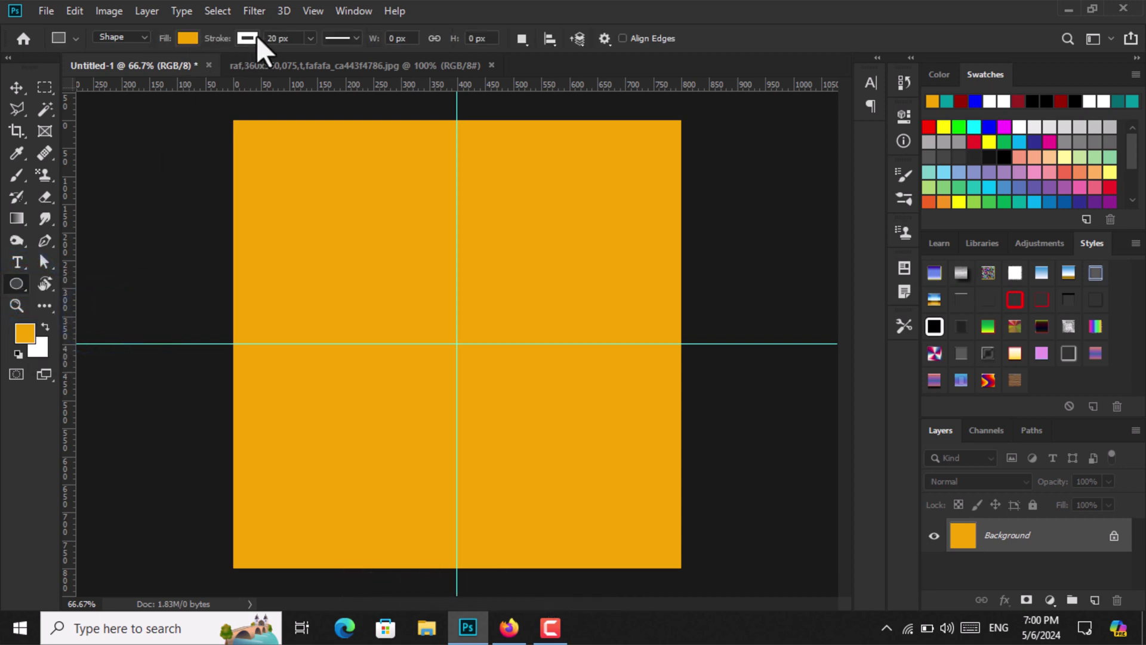
pyautogui.click(293, 39)
pyautogui.moveTo(457, 345); pyautogui.dragTo(680, 637)
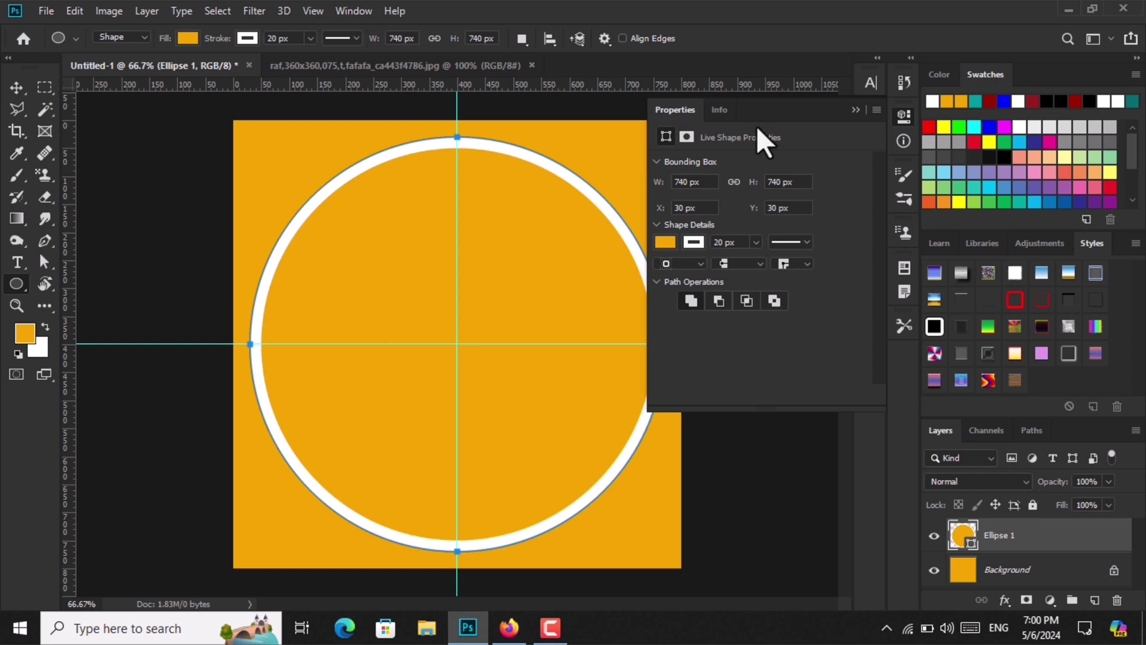
pyautogui.click(854, 110)
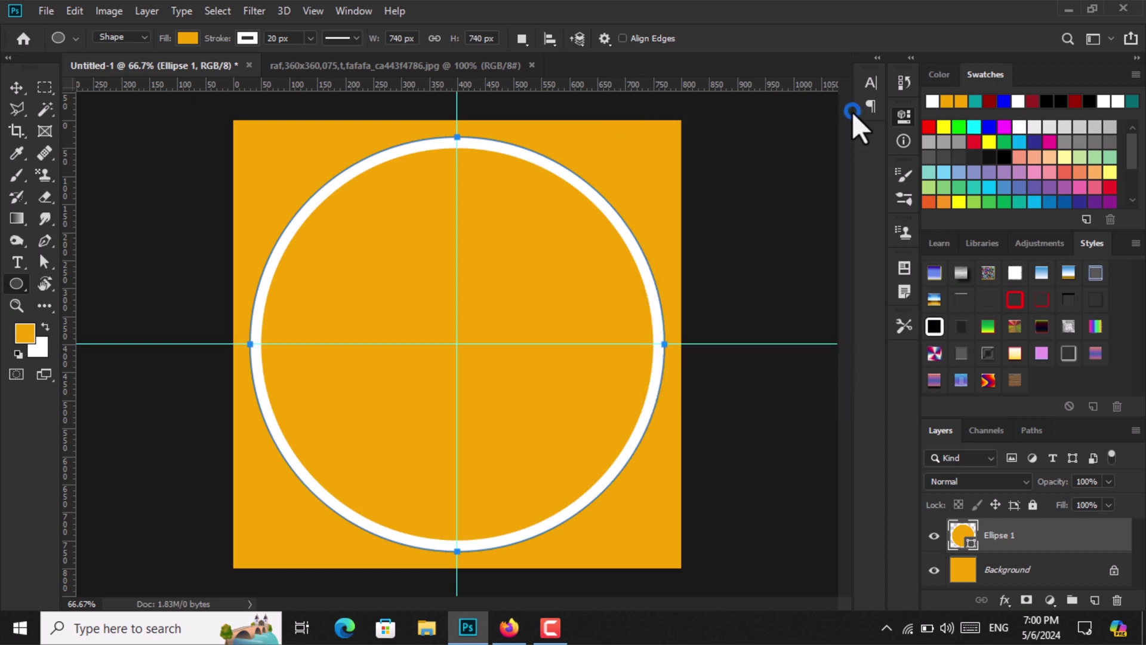
pyautogui.click(11, 87)
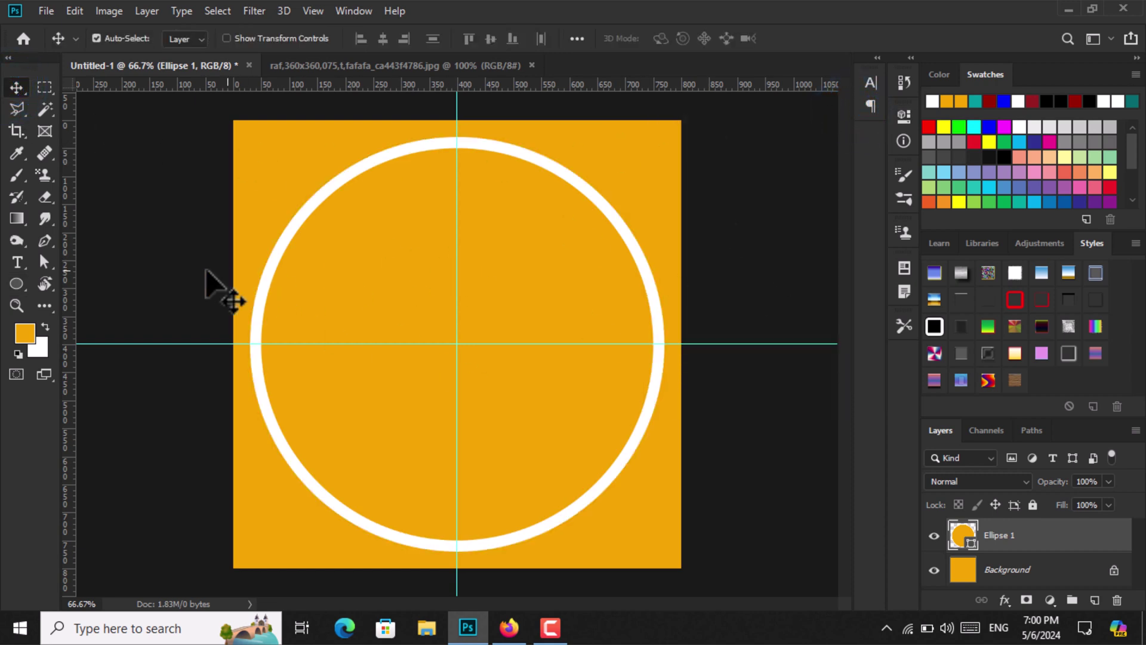
pyautogui.click(767, 478)
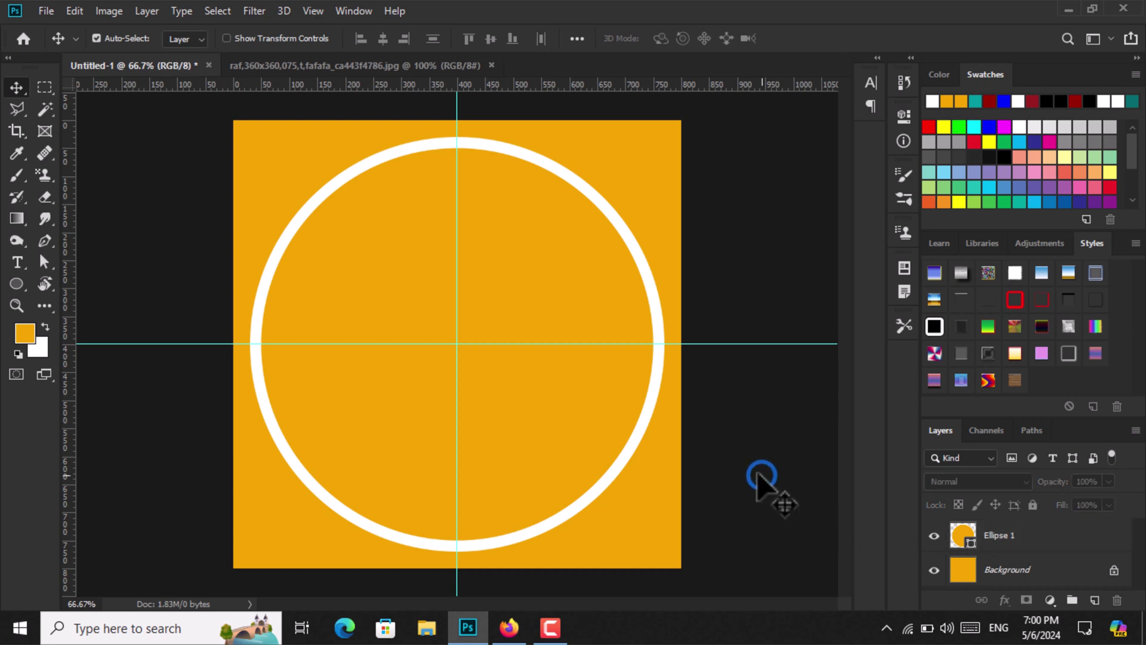
# Add the white text TK in the a Big Deal font at 260 pt and centre it inside the ring
pyautogui.click(17, 262)
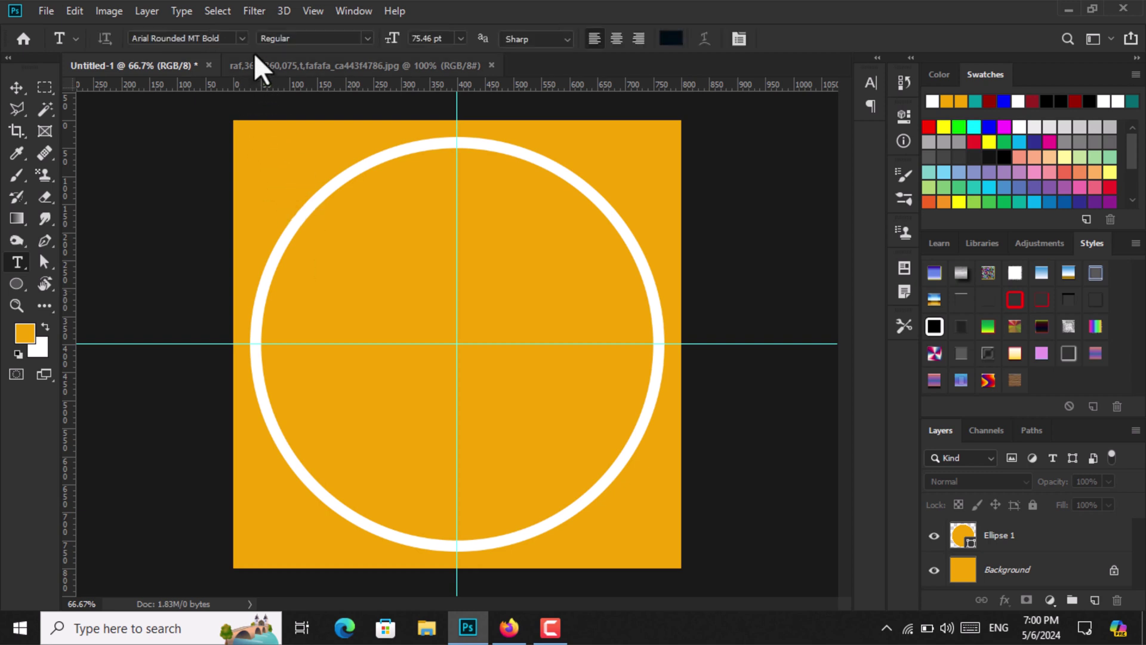
pyautogui.click(243, 38)
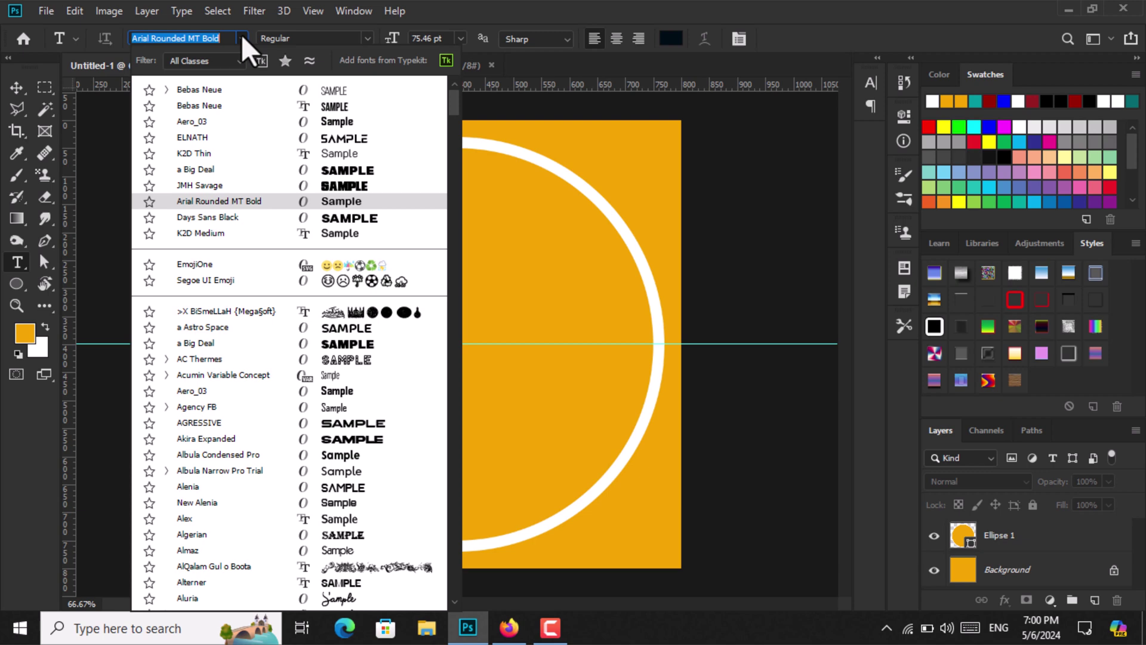
pyautogui.click(360, 346)
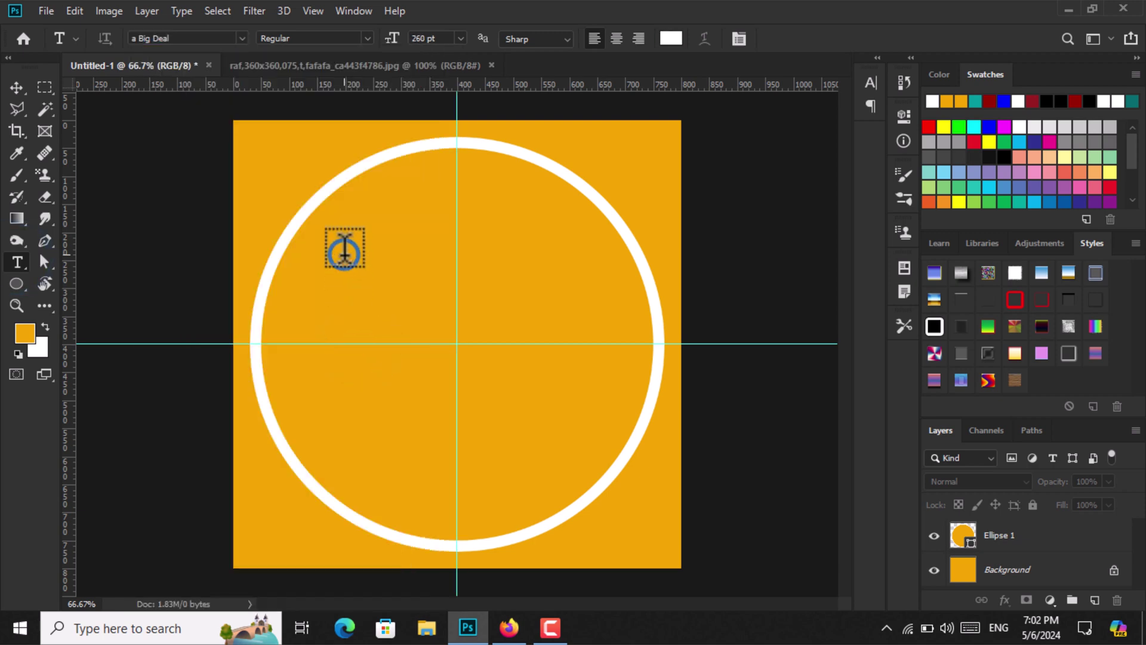
pyautogui.click(344, 250)
pyautogui.click(242, 38)
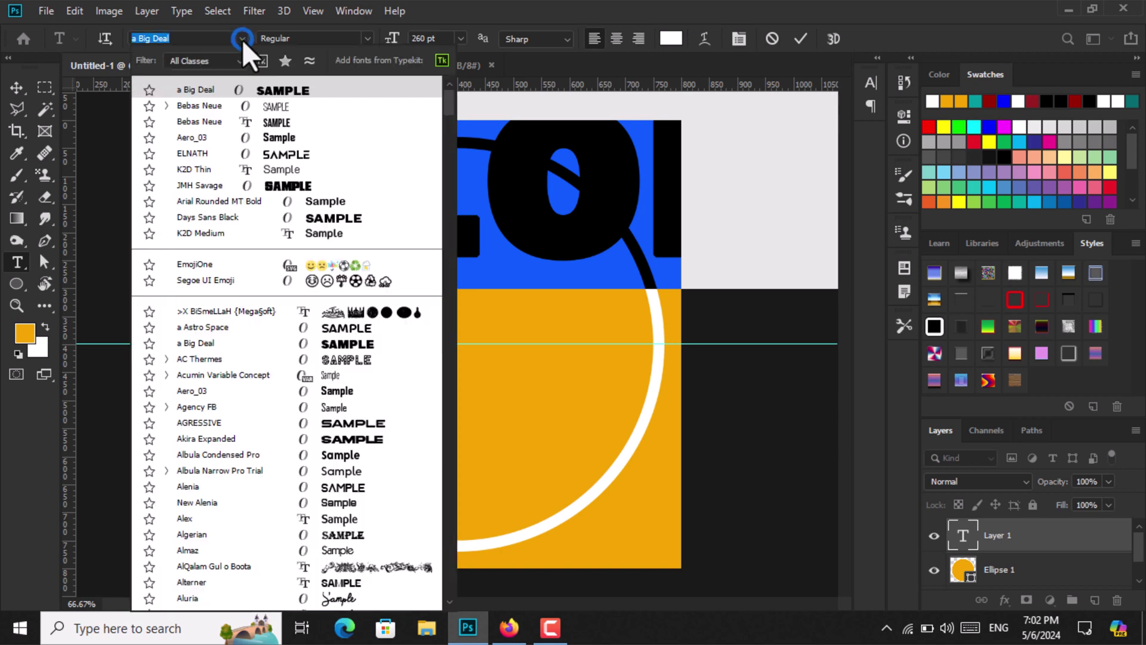
pyautogui.click(526, 5)
pyautogui.write('T')
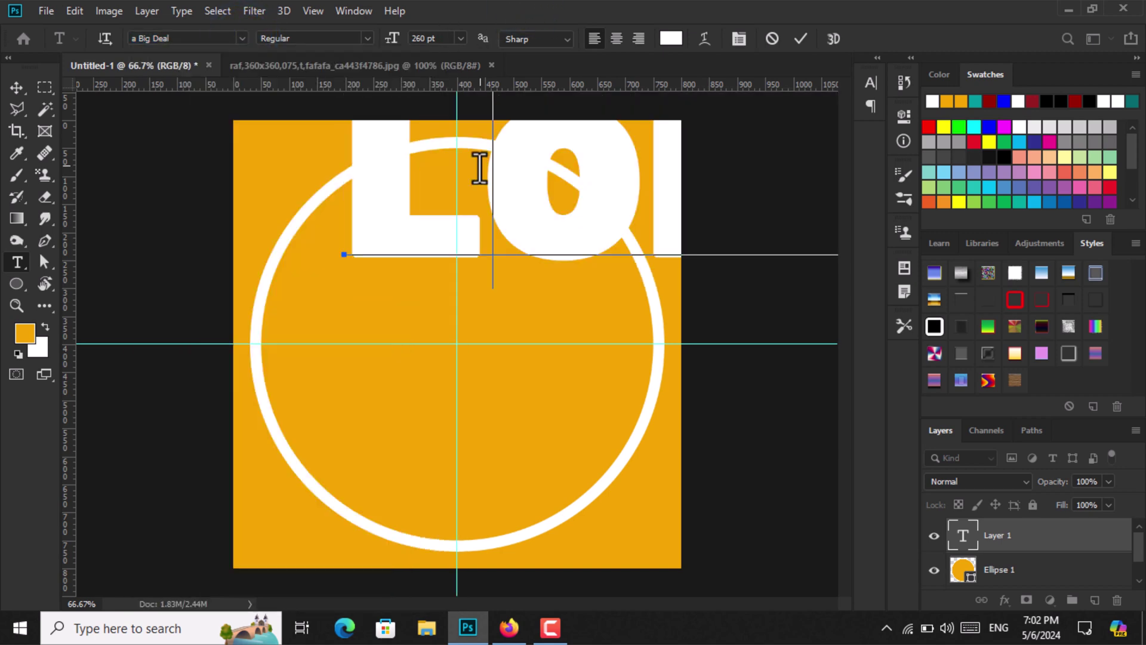
pyautogui.write('K')
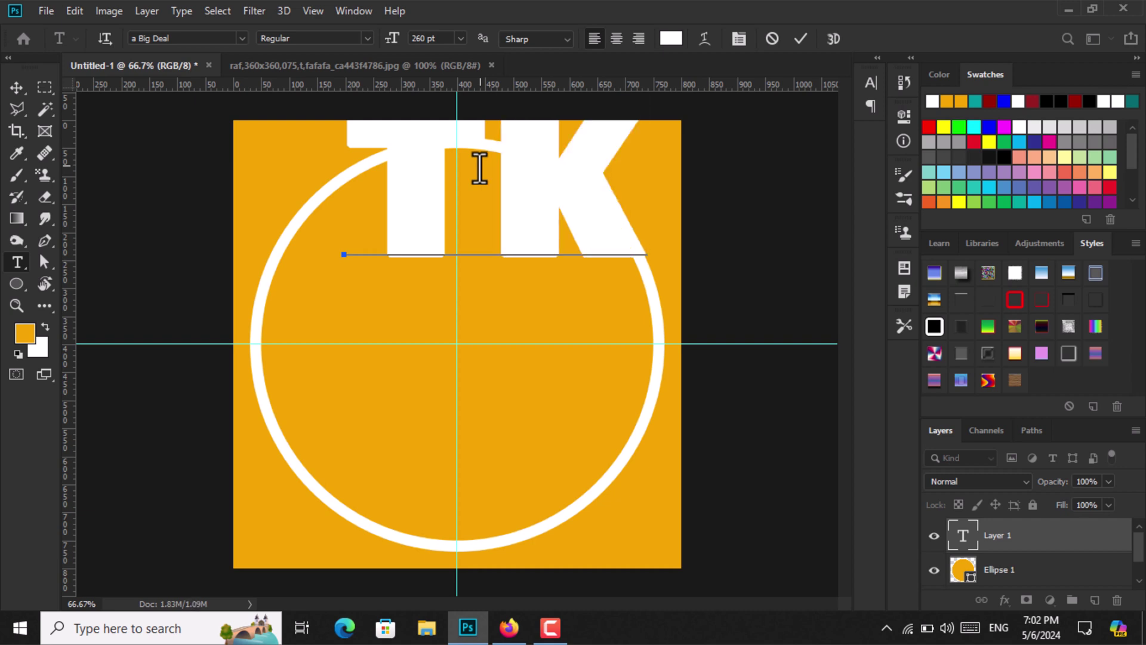
pyautogui.click(17, 88)
pyautogui.moveTo(396, 200); pyautogui.dragTo(366, 355)
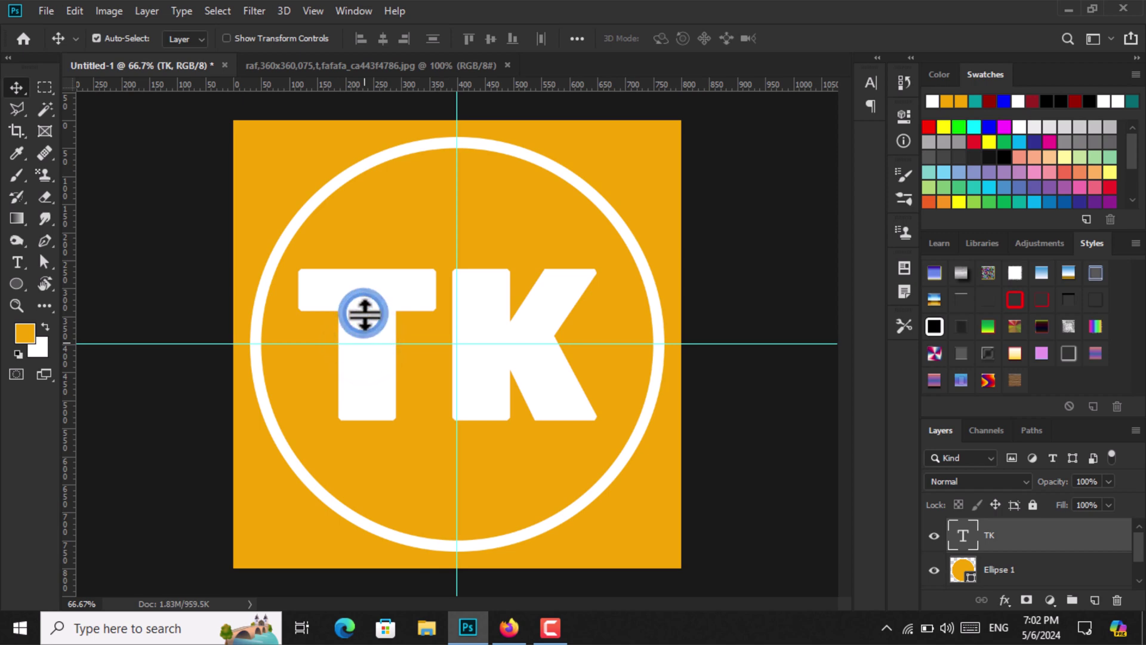
# Enlarge the TK text to 300 pt and recentre it inside the ring
pyautogui.doubleClick(173, 173)
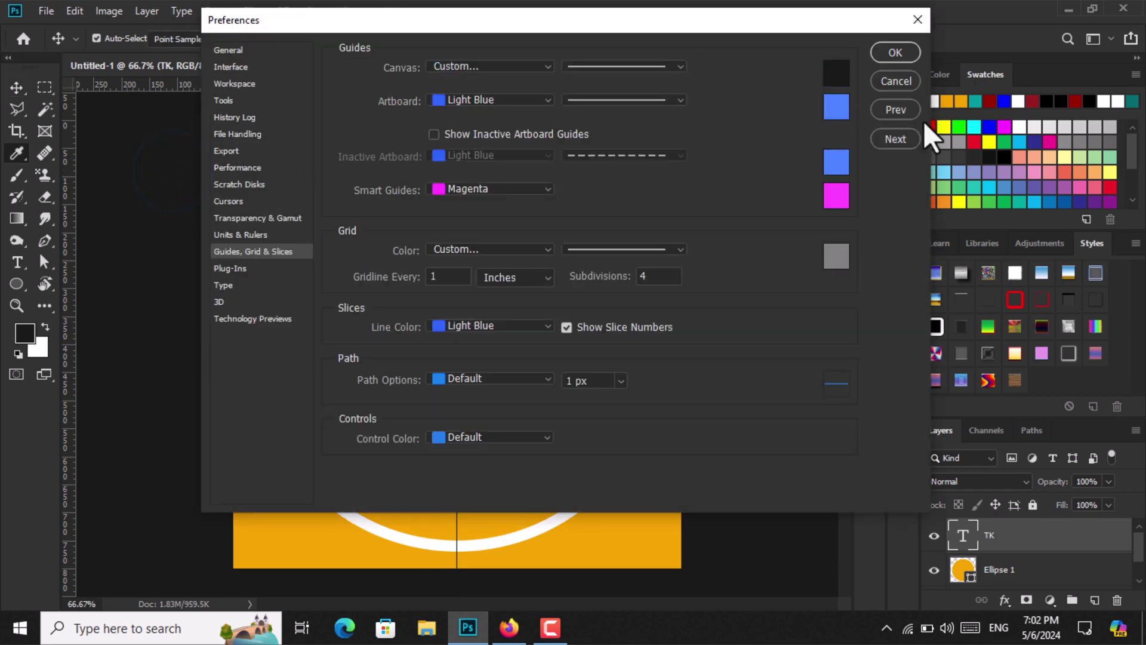
pyautogui.click(908, 88)
pyautogui.doubleClick(352, 293)
pyautogui.click(408, 39)
pyautogui.write('300')
pyautogui.press('Return')
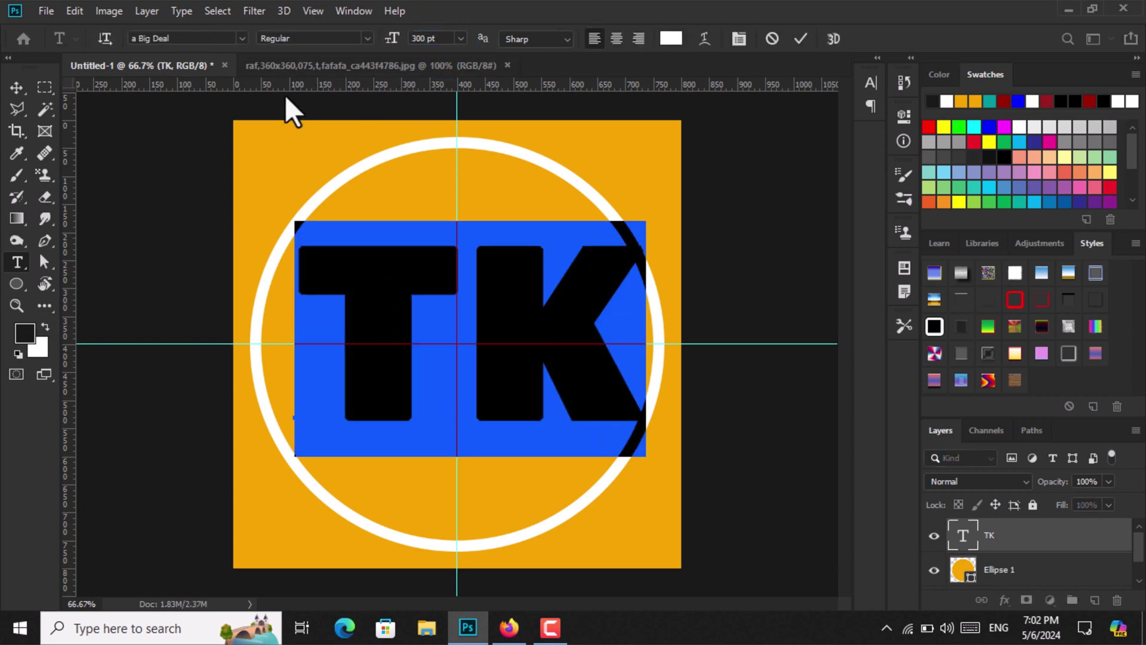
pyautogui.click(13, 88)
pyautogui.moveTo(518, 321); pyautogui.dragTo(493, 339)
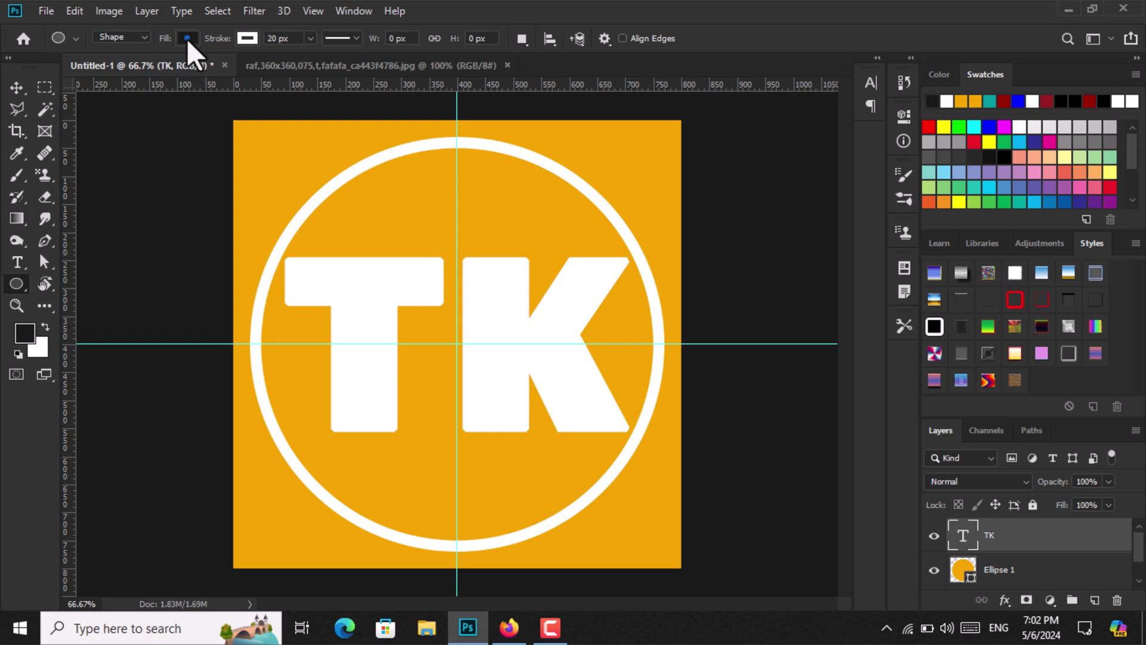
# Draw a white-filled circle of about 195 px with a 20 px orange stroke, starting from the guide intersection
pyautogui.click(187, 39)
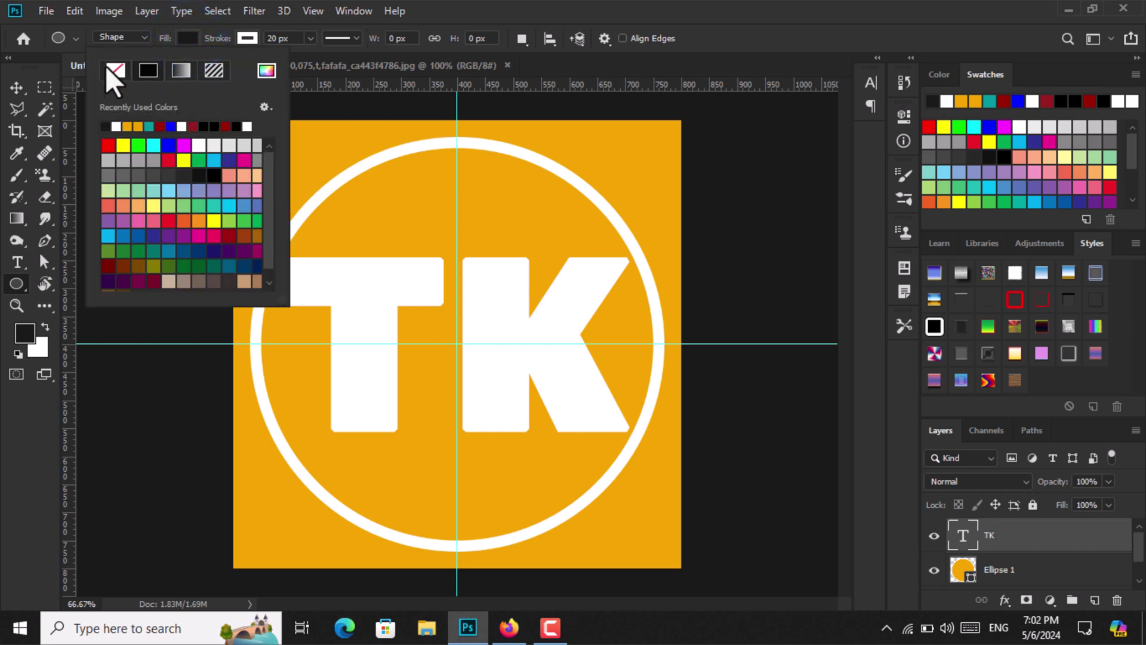
pyautogui.click(249, 36)
pyautogui.click(250, 36)
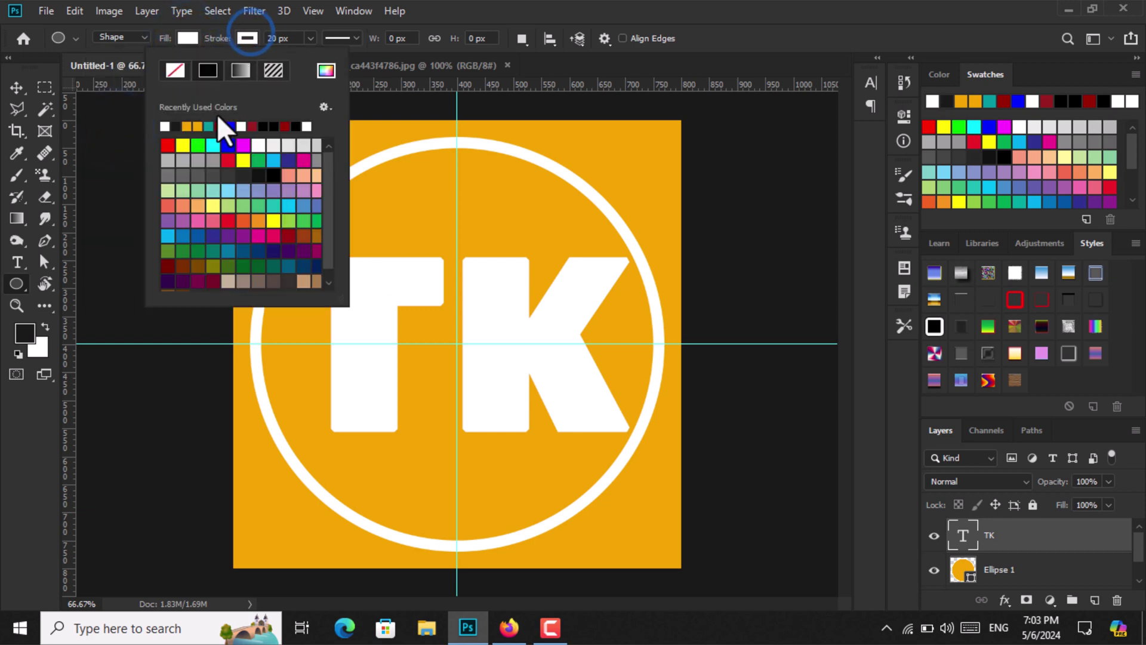
pyautogui.click(186, 126)
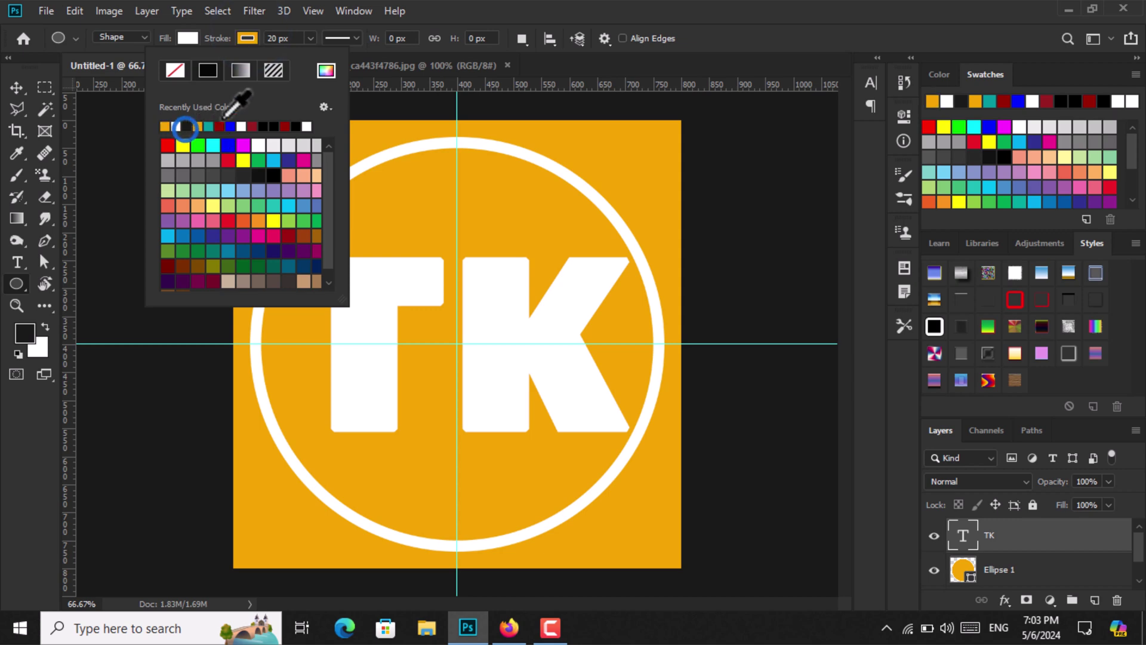
pyautogui.click(473, 15)
pyautogui.moveTo(457, 344); pyautogui.dragTo(565, 463)
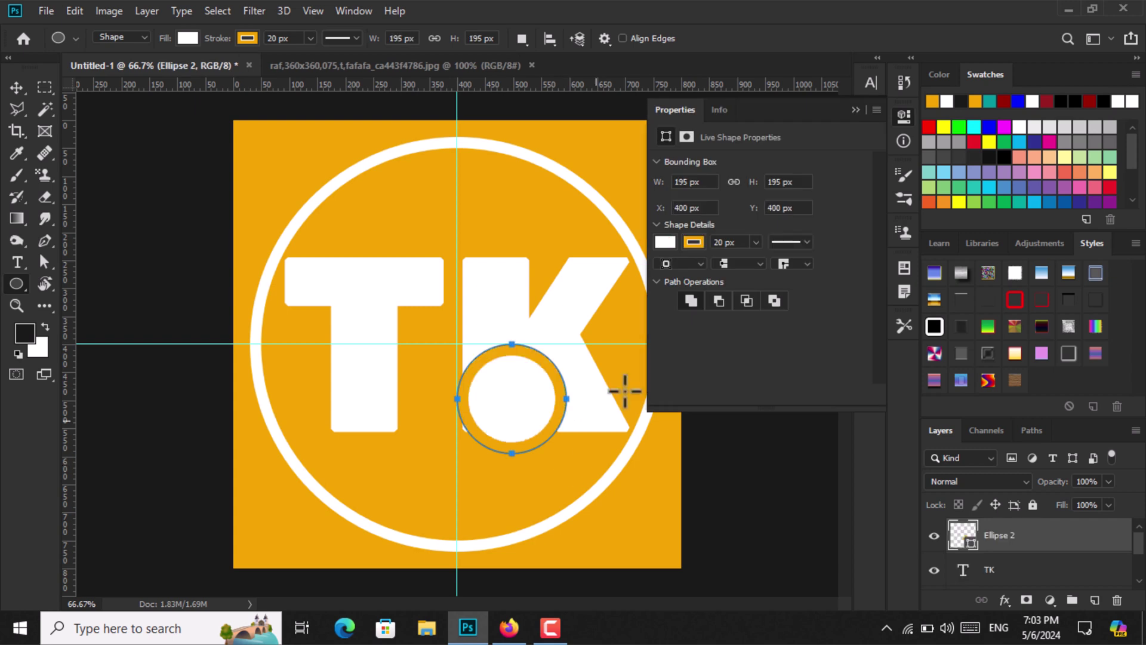
pyautogui.click(856, 109)
# Place the small circle between the T and K and scale it up to about 103%
pyautogui.click(16, 87)
pyautogui.moveTo(529, 410); pyautogui.dragTo(473, 377)
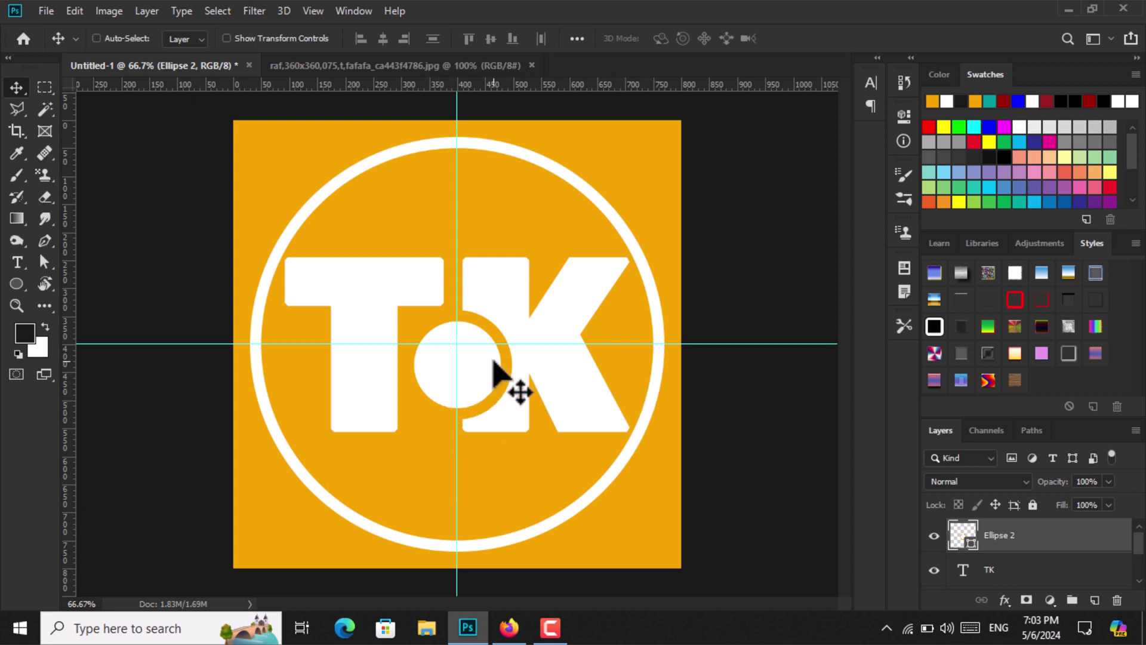
pyautogui.hotkey('ctrl', 't')
pyautogui.moveTo(521, 365); pyautogui.dragTo(523, 371)
pyautogui.moveTo(525, 371); pyautogui.dragTo(524, 371)
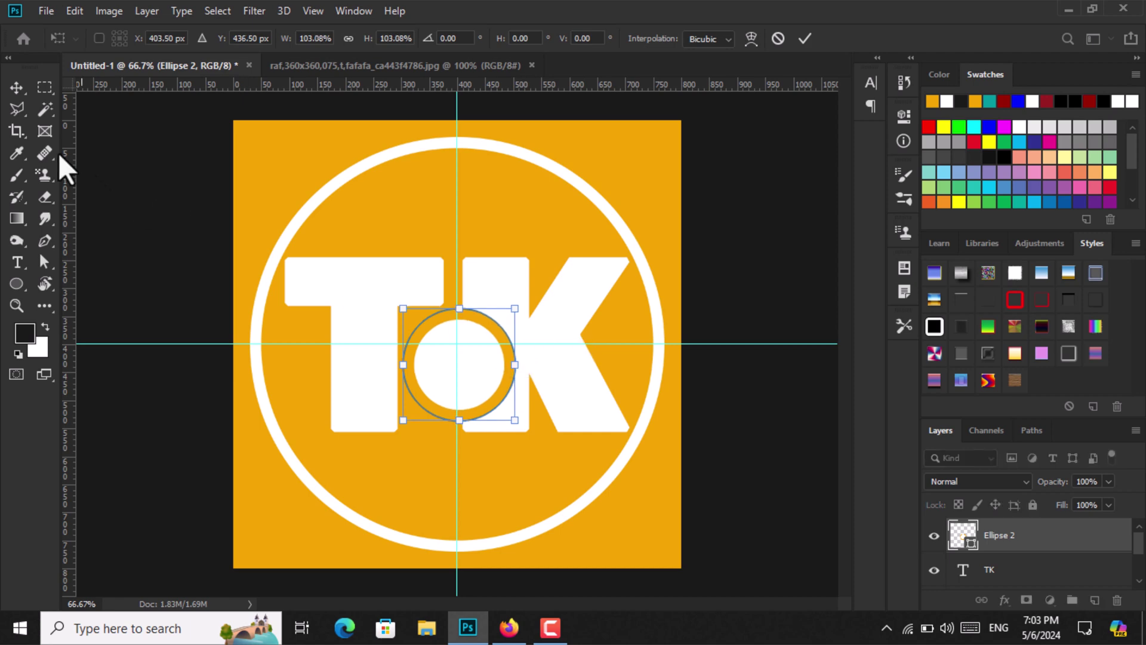
pyautogui.click(18, 90)
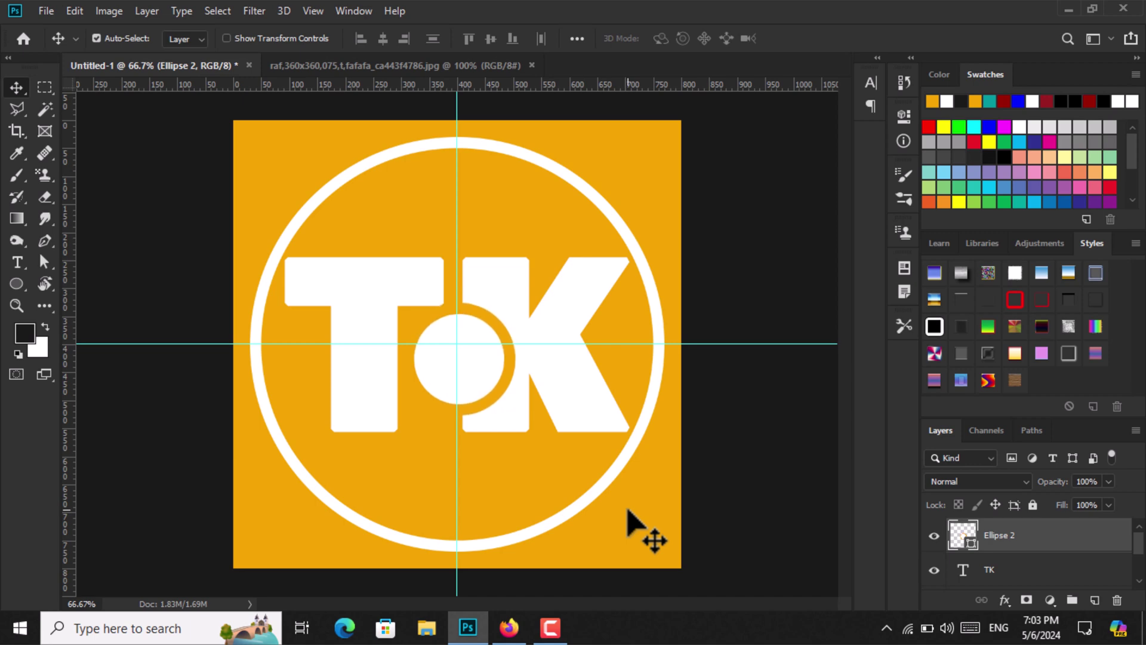
# Switch to Firefox, search Google Images for "shorts png" and preview the red Shorts logo from Pixabay
pyautogui.click(521, 629)
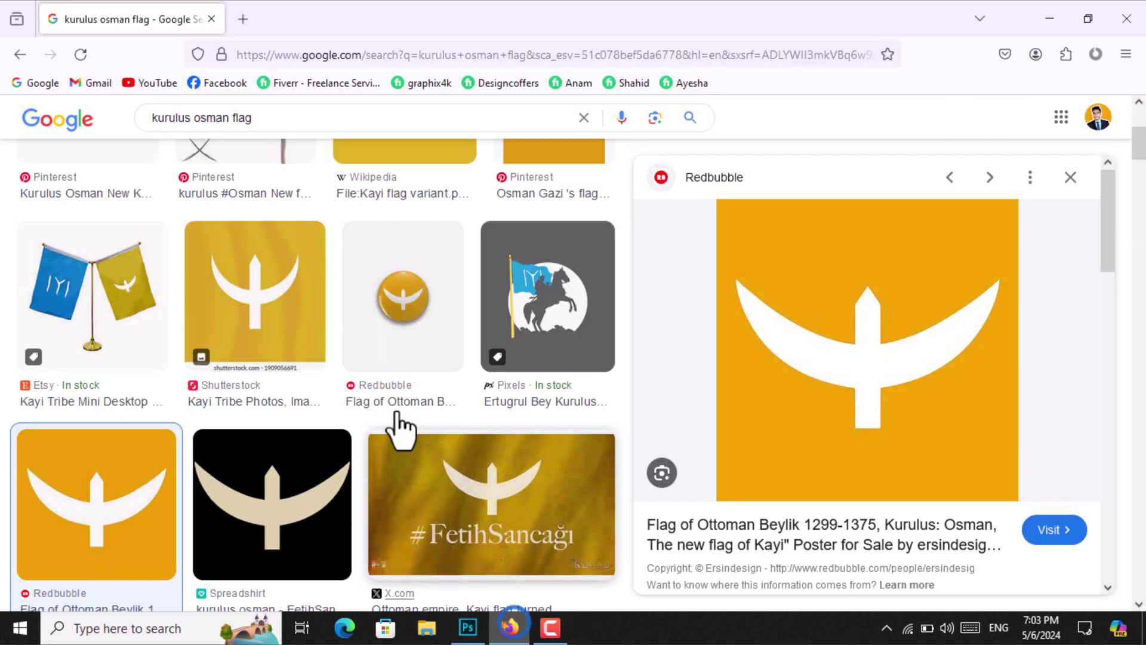
pyautogui.moveTo(277, 120); pyautogui.dragTo(108, 120)
pyautogui.write('sho')
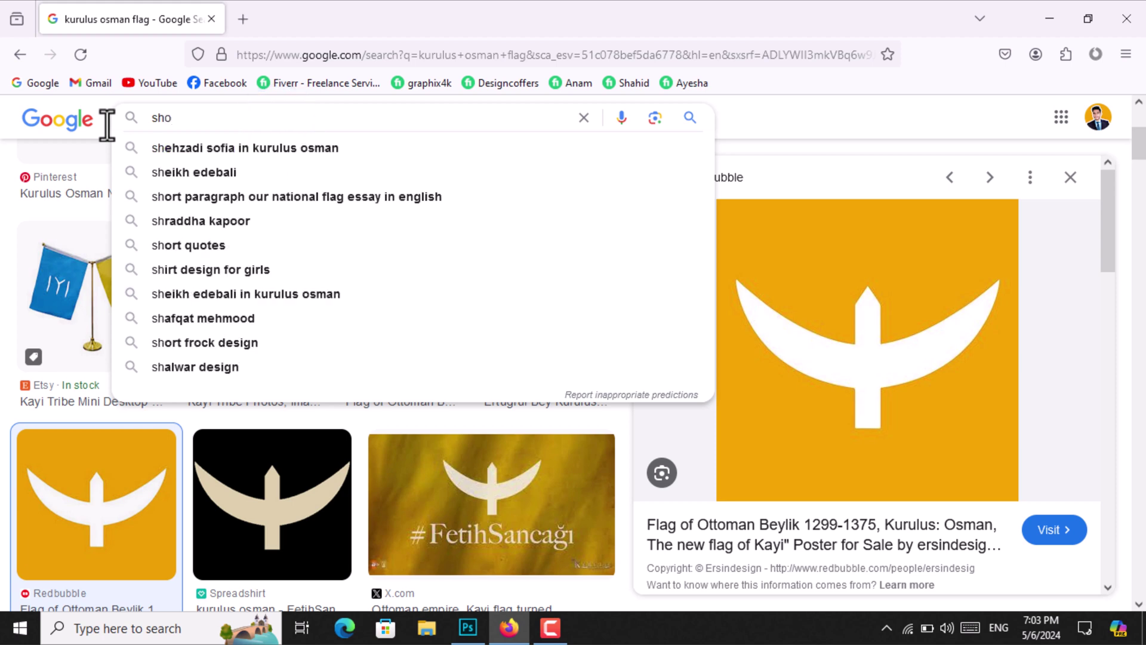
pyautogui.write('rts png')
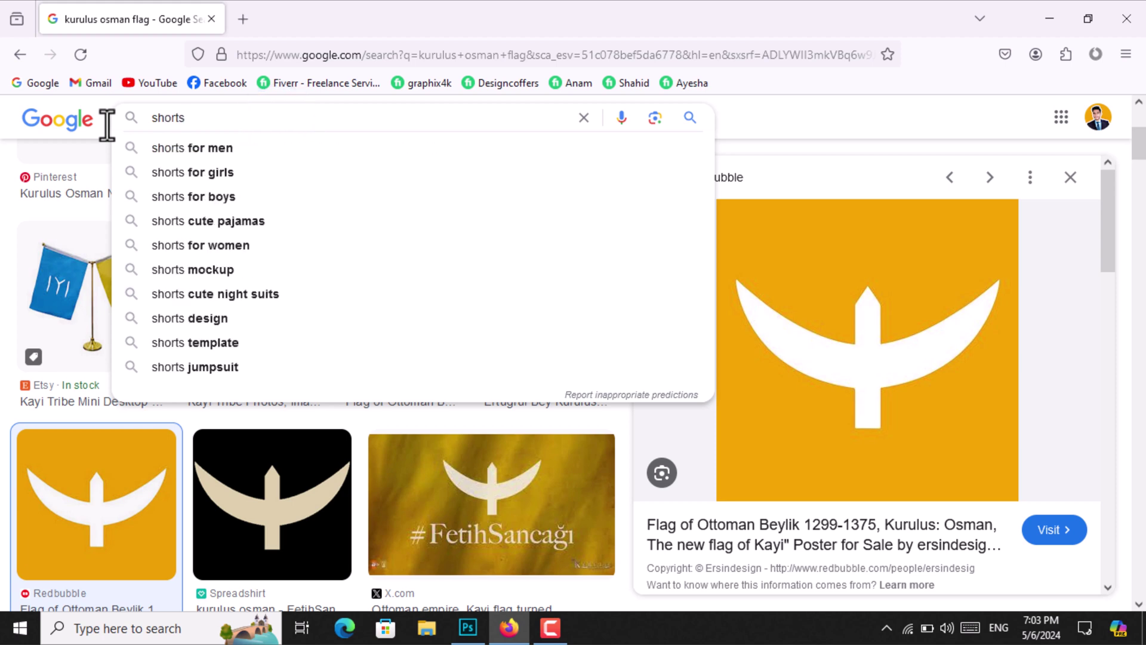
pyautogui.press('Return')
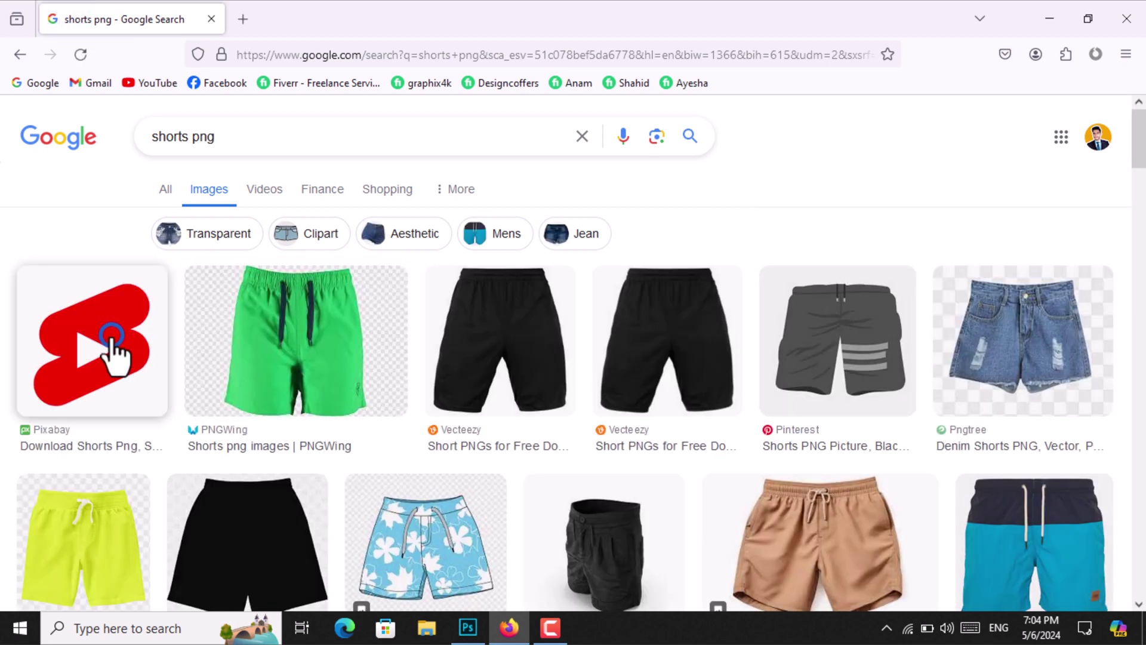
pyautogui.click(111, 338)
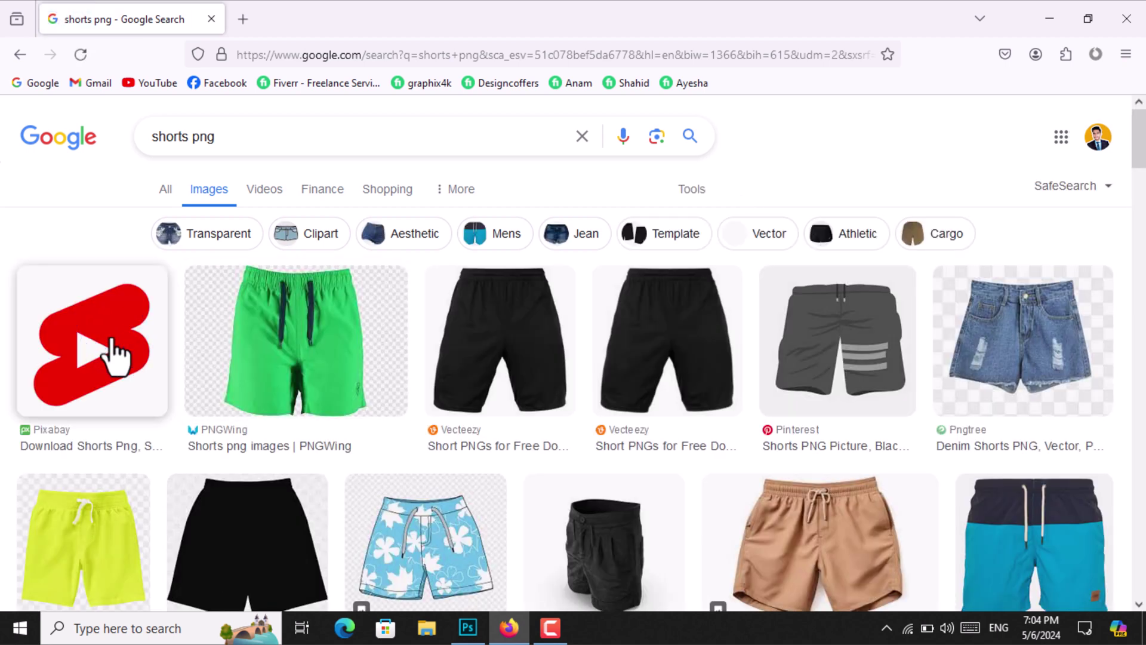
pyautogui.click(111, 338)
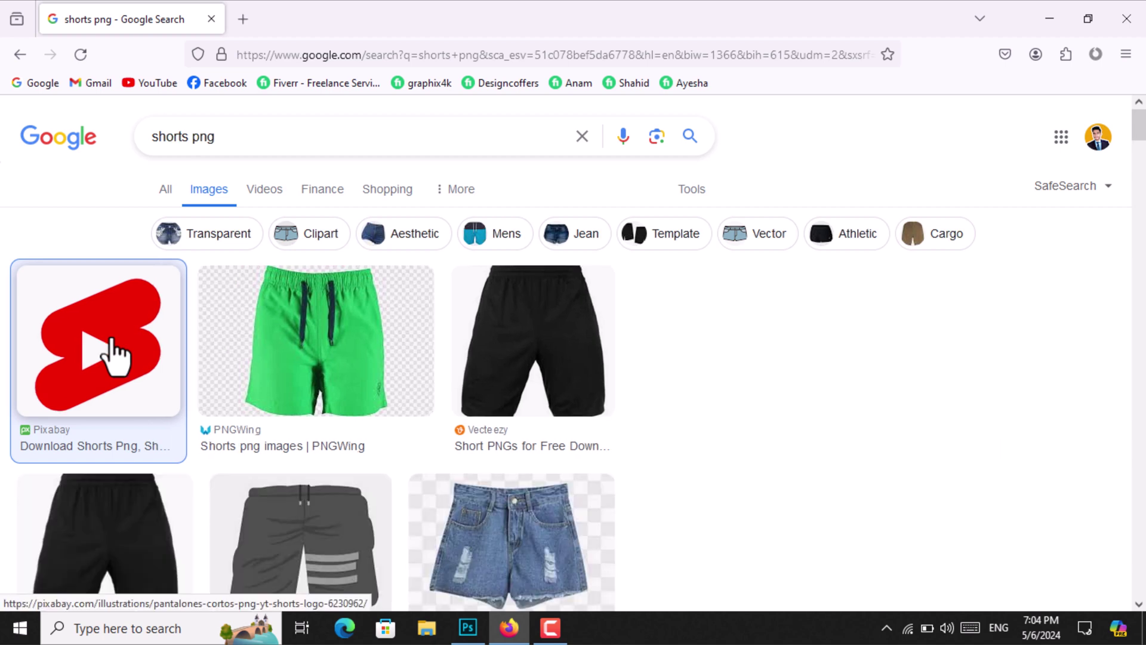
# Refine the image search to "youtube shorts png" and look through the logo results
pyautogui.click(152, 141)
pyautogui.write('youtube')
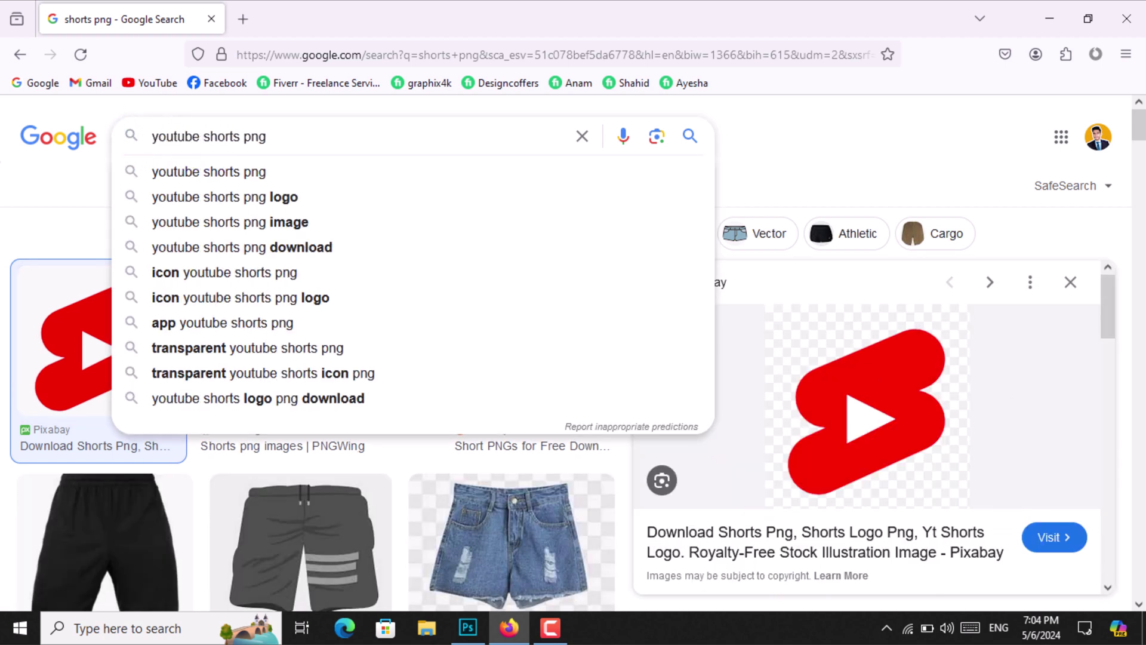
pyautogui.click(161, 171)
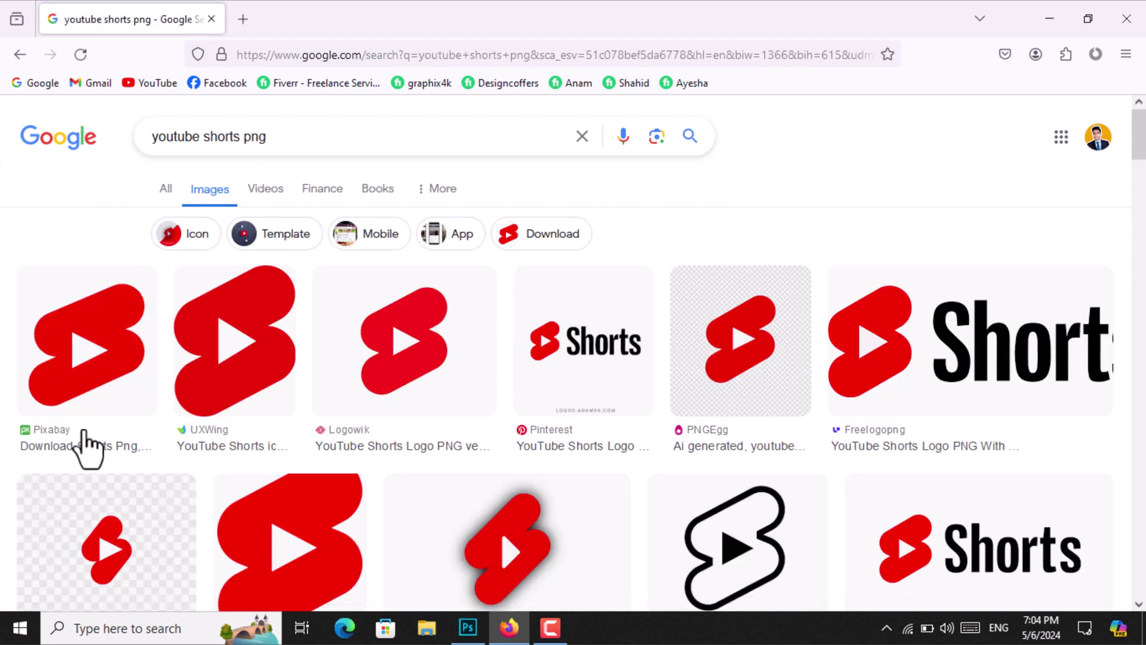
pyautogui.scroll(-3, 967, 535)
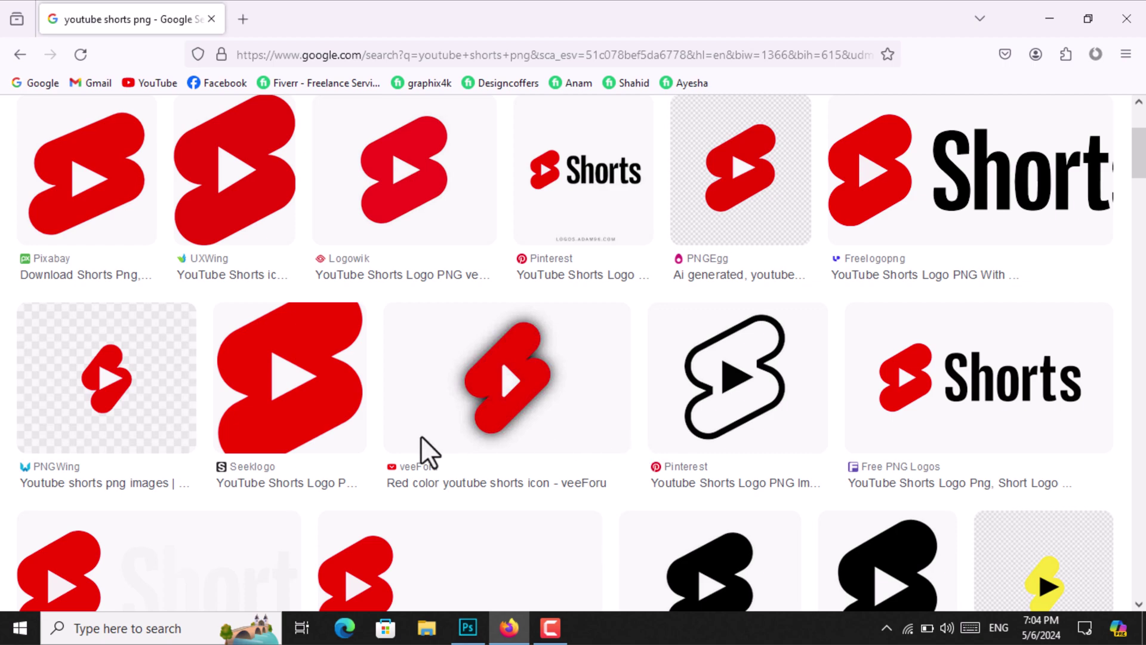
pyautogui.scroll(-3, 421, 439)
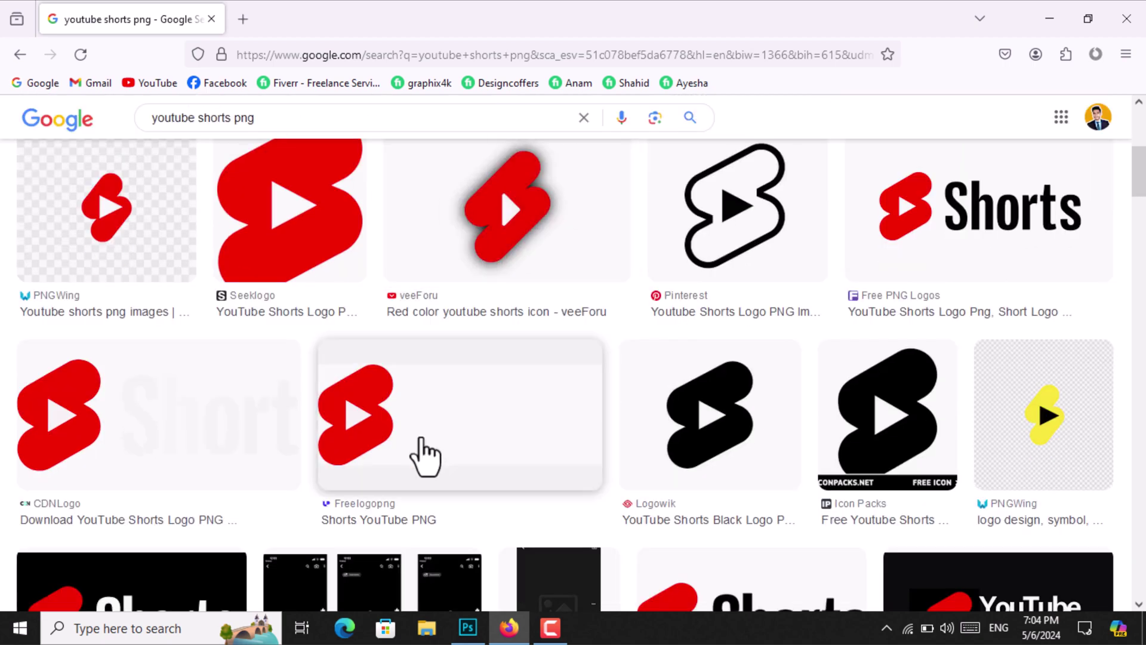
pyautogui.scroll(4, 426, 457)
pyautogui.scroll(-3, 426, 457)
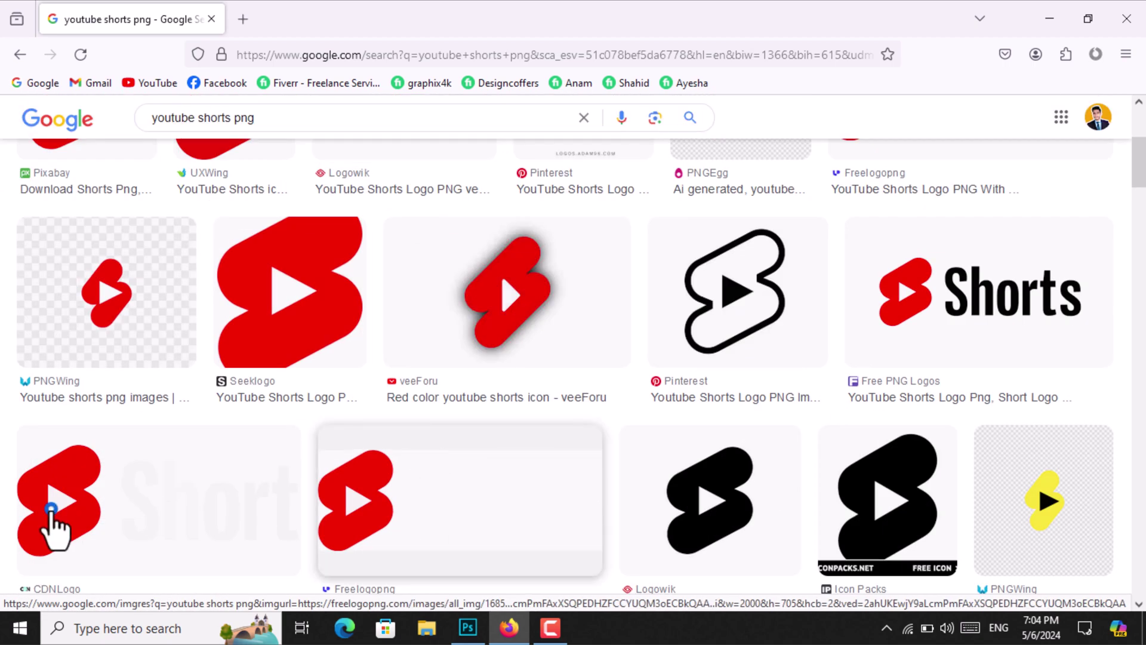
pyautogui.scroll(4, 225, 404)
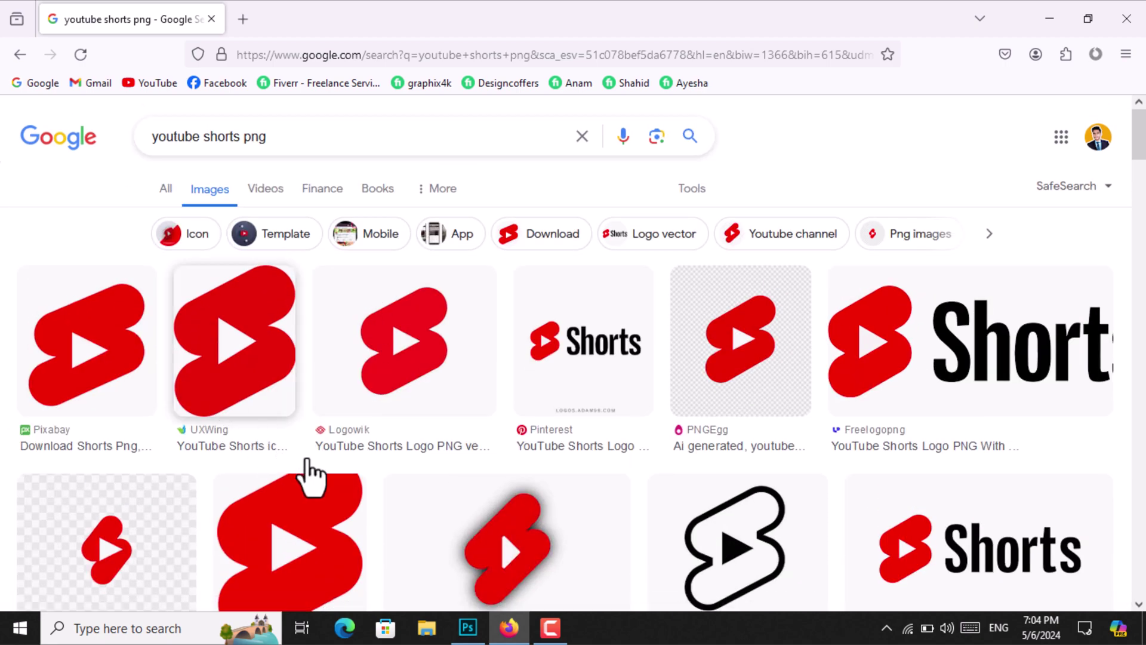
# Preview the red Shorts logo from Logowik and save it to Downloads as the JPEG image youtube-shorts5863
pyautogui.click(385, 481)
pyautogui.scroll(5, 417, 382)
pyautogui.scroll(1, 454, 334)
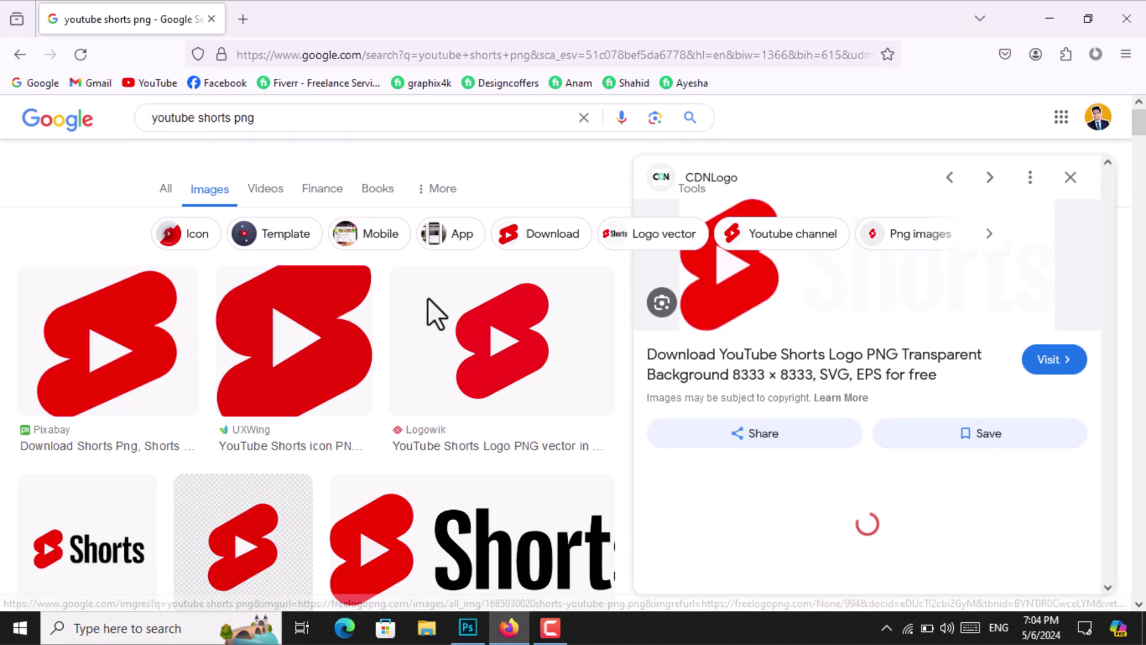
pyautogui.click(497, 347)
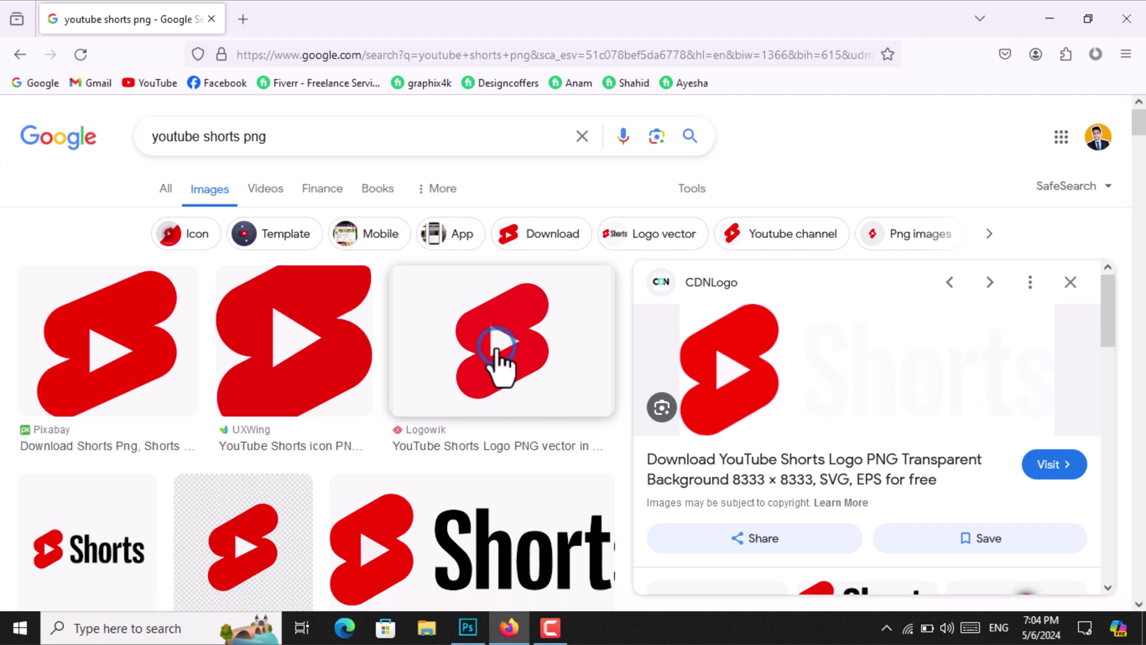
pyautogui.rightClick(827, 352)
pyautogui.click(894, 259)
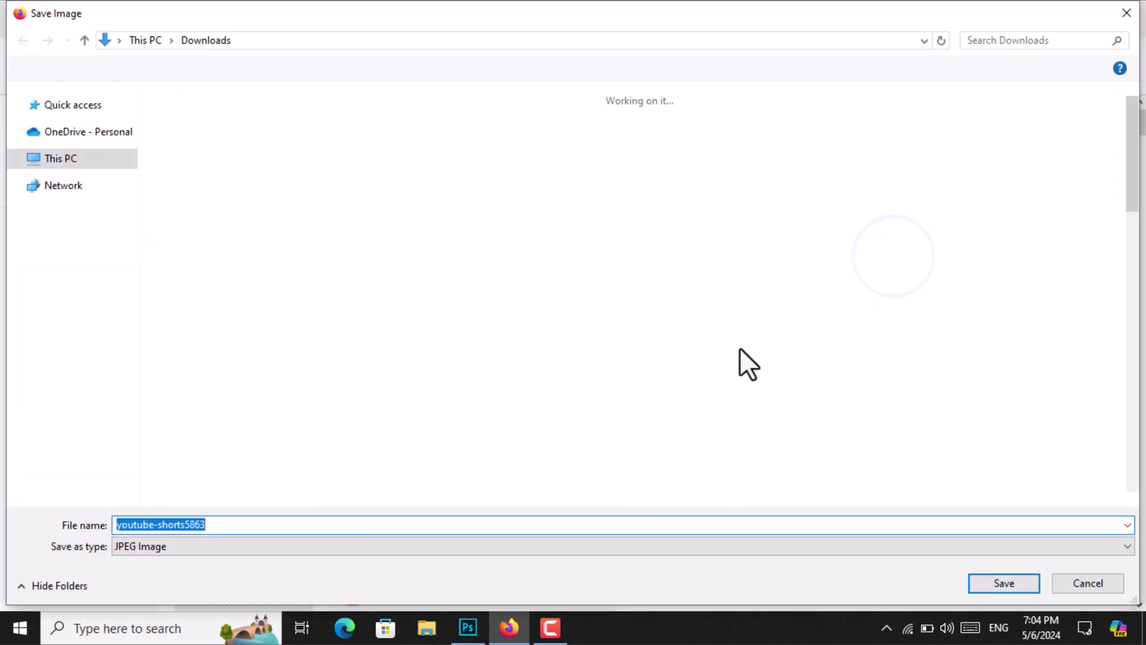
pyautogui.click(984, 585)
# Switch to Photoshop and open youtube-shorts5863 from the Downloads folder
pyautogui.click(468, 626)
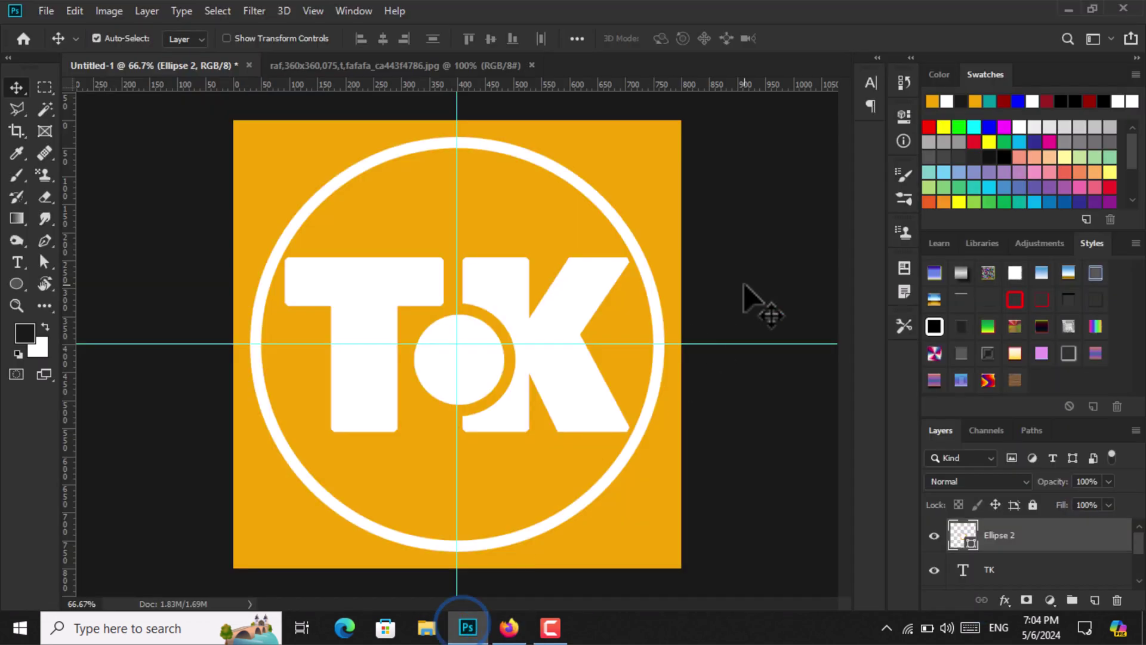
pyautogui.hotkey('ctrl', 'o')
pyautogui.click(245, 178)
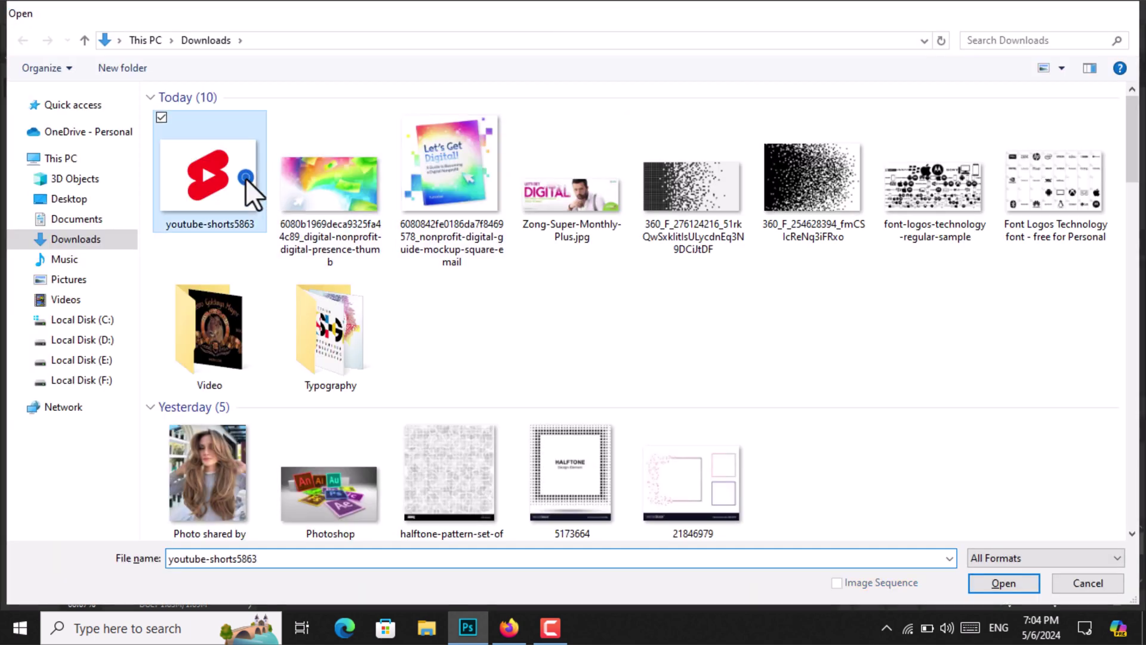
pyautogui.doubleClick(245, 178)
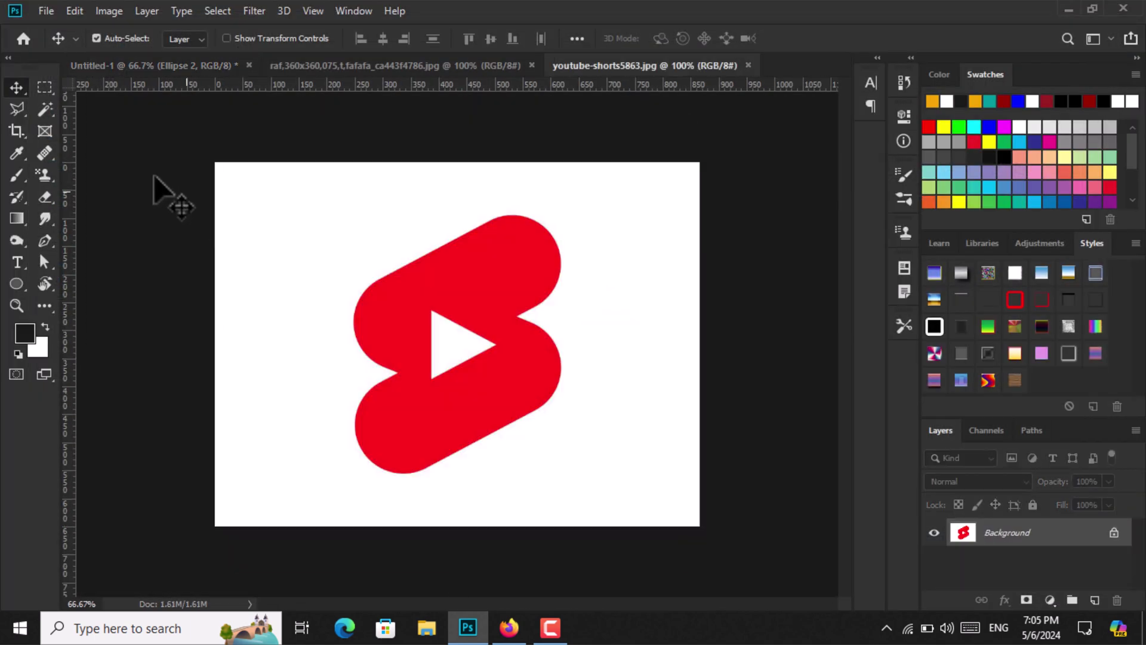
pyautogui.click(48, 12)
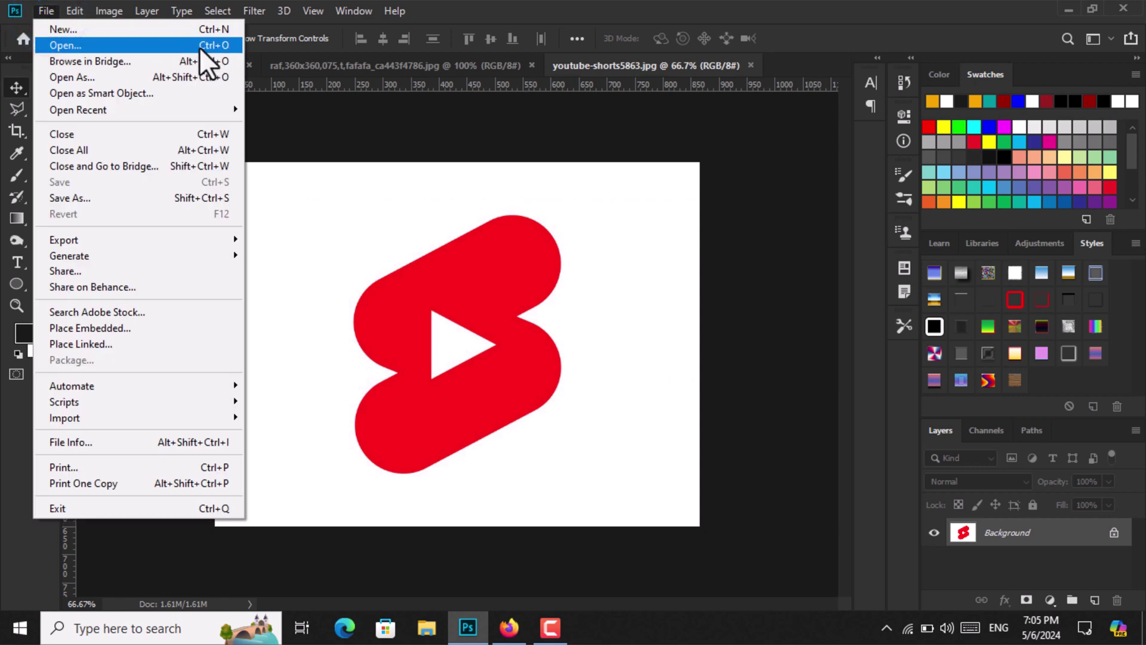
pyautogui.click(628, 34)
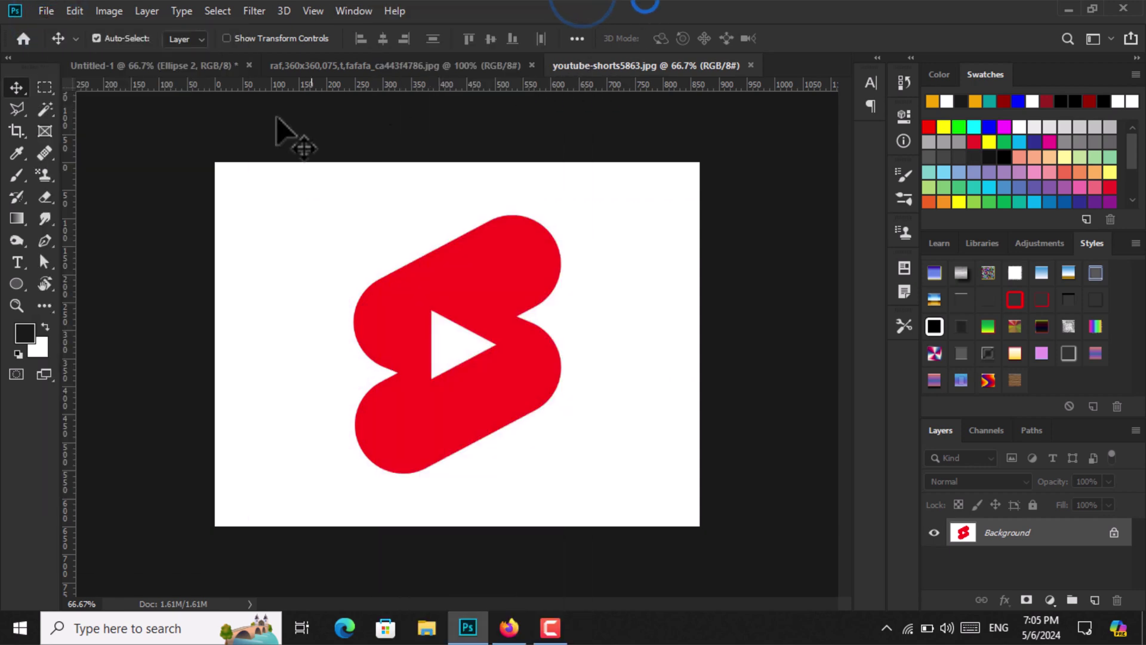
pyautogui.click(43, 85)
pyautogui.moveTo(312, 187); pyautogui.dragTo(628, 487)
pyautogui.click(343, 330)
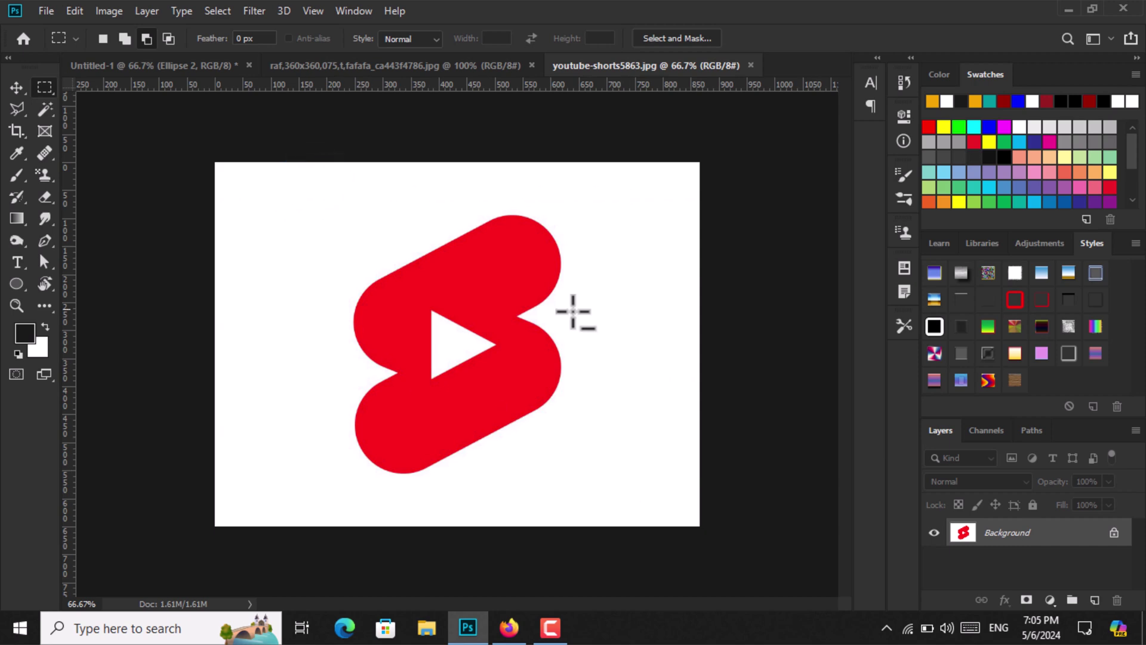
# Select the red Shorts logo by inverting a Magic Wand selection of the white background, and move it into the Untitled-1 document
pyautogui.click(45, 109)
pyautogui.click(258, 270)
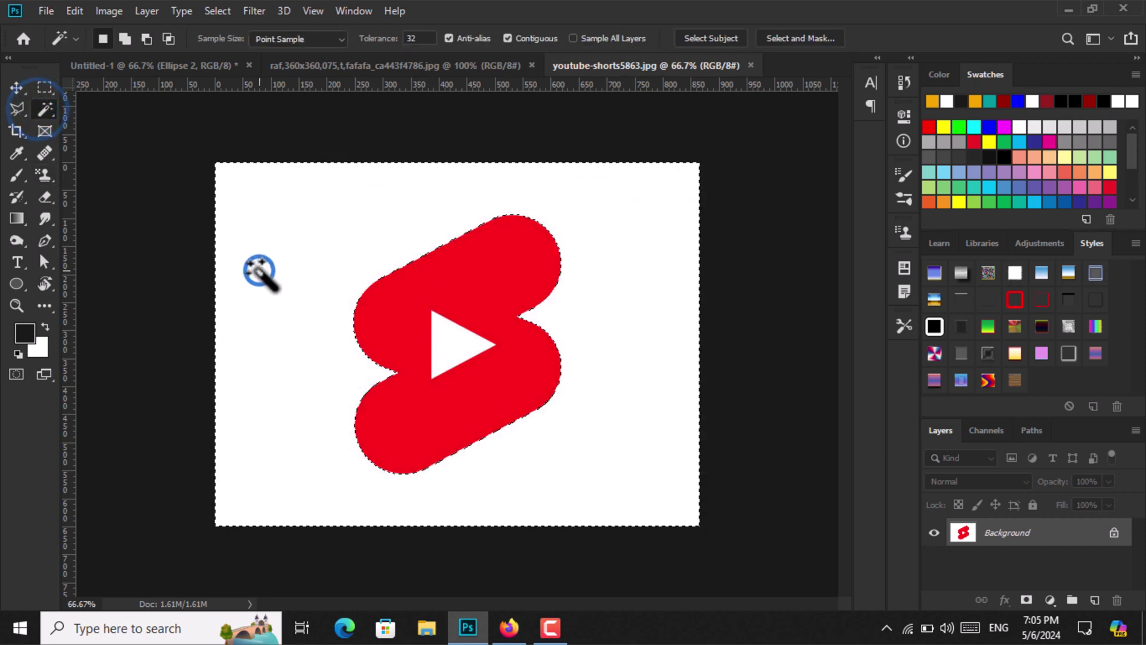
pyautogui.rightClick(402, 212)
pyautogui.click(481, 438)
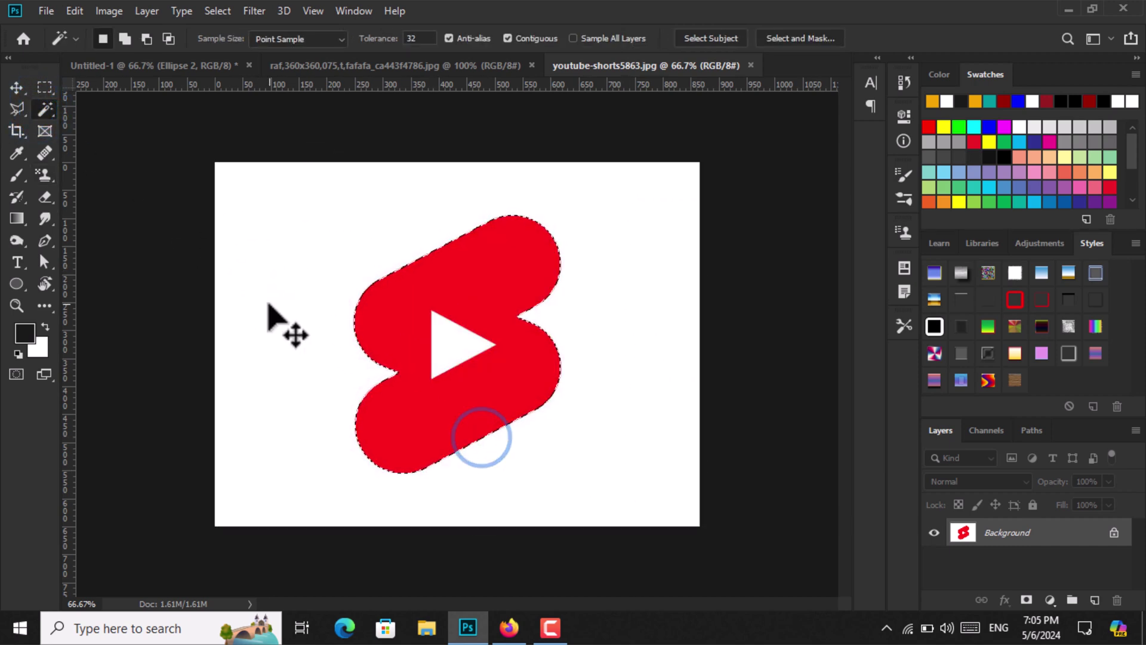
pyautogui.click(16, 88)
pyautogui.moveTo(442, 310); pyautogui.dragTo(442, 418)
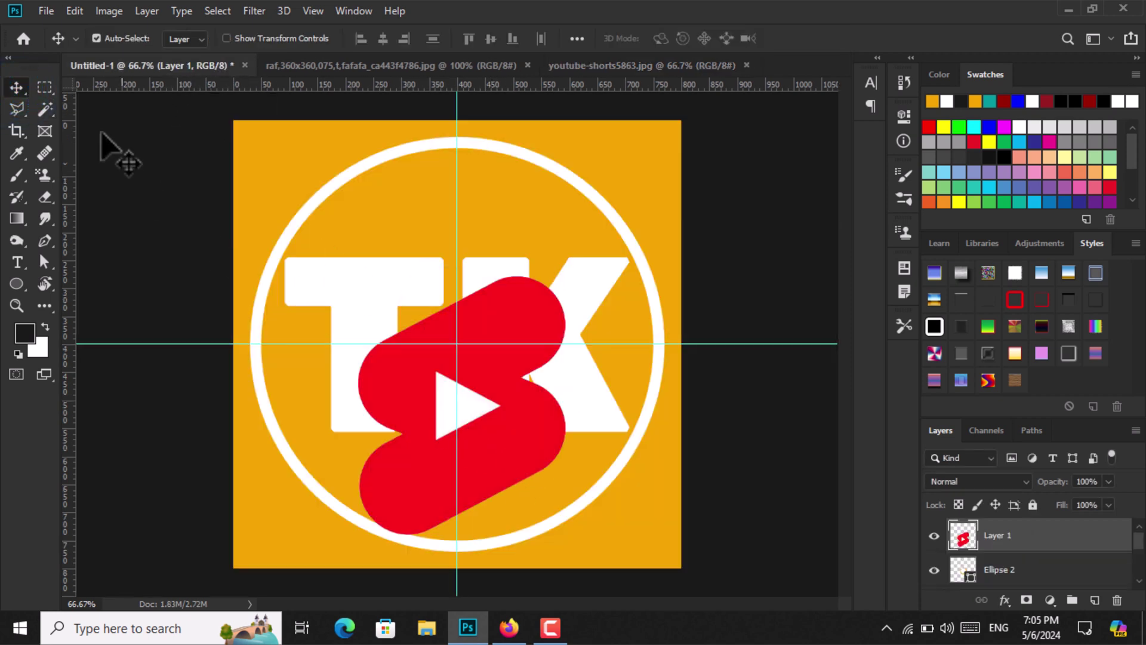
# Select the red area of the Shorts logo with the Magic Wand, fill it with the orange swatch color and deselect
pyautogui.click(44, 108)
pyautogui.click(525, 434)
pyautogui.click(26, 151)
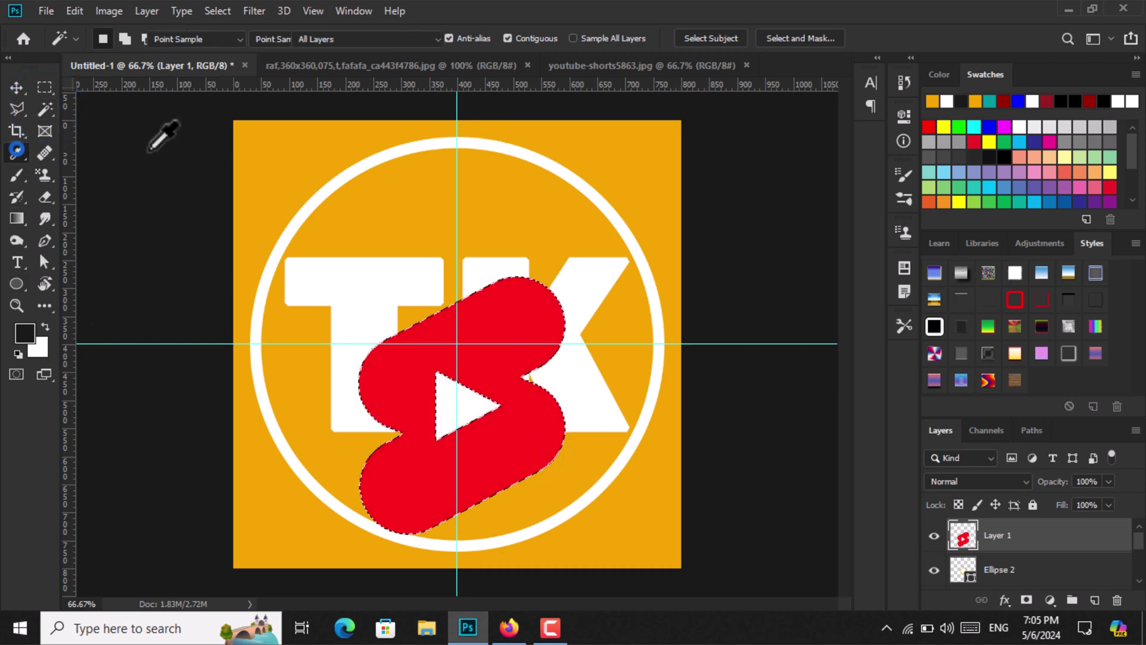
pyautogui.click(933, 101)
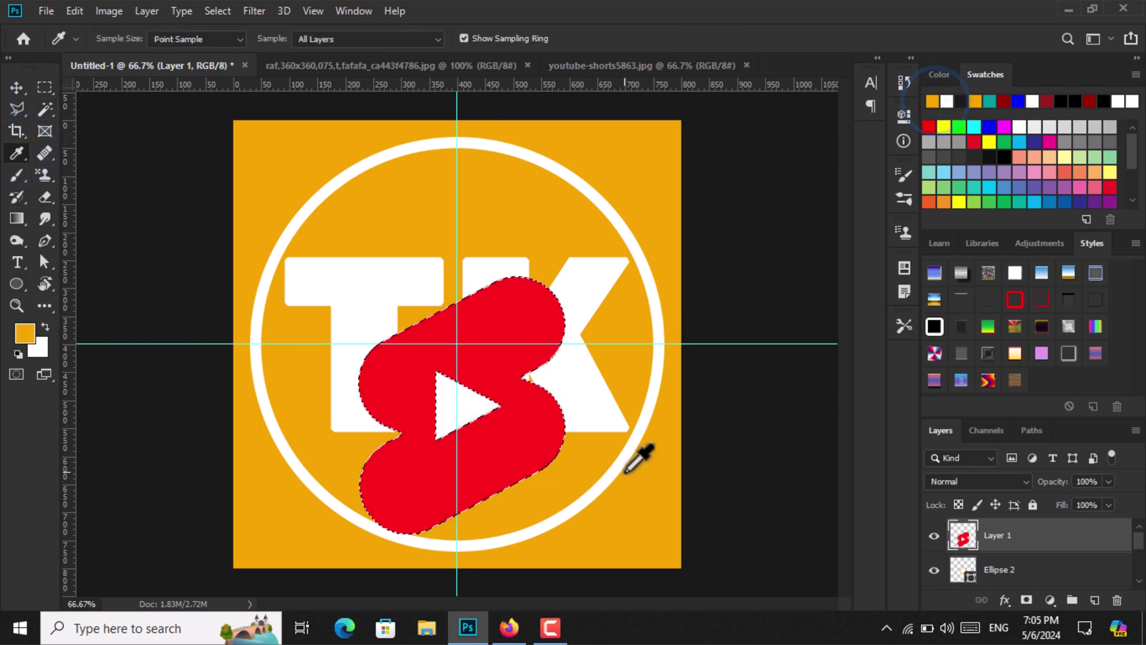
pyautogui.hotkey('alt', 'BackSpace')
pyautogui.click(16, 87)
pyautogui.press('ctrl')
pyautogui.click(44, 87)
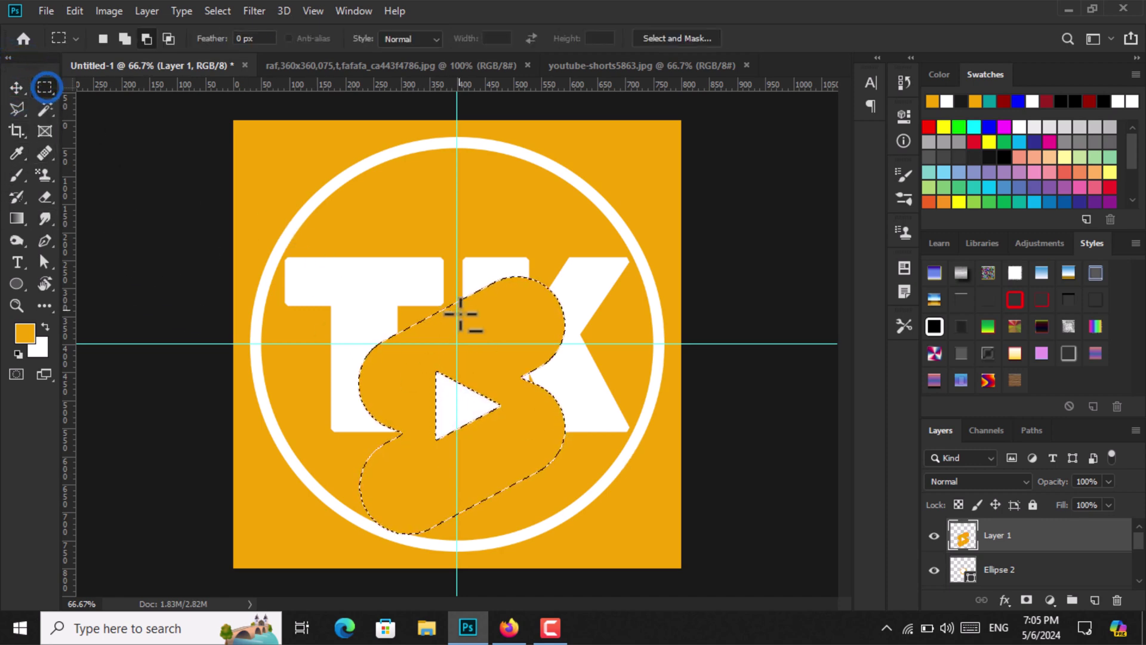
pyautogui.rightClick(469, 324)
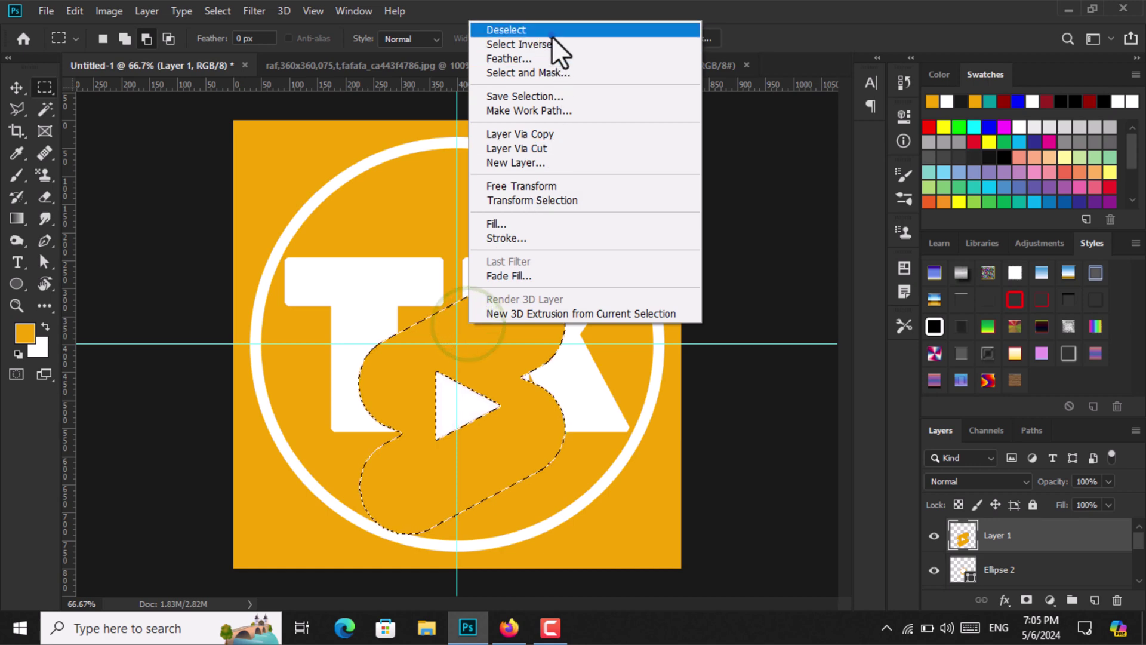
pyautogui.click(552, 34)
# Scale the orange Shorts logo down proportionally to about 28% and center it inside the small white circle between T and K
pyautogui.click(16, 87)
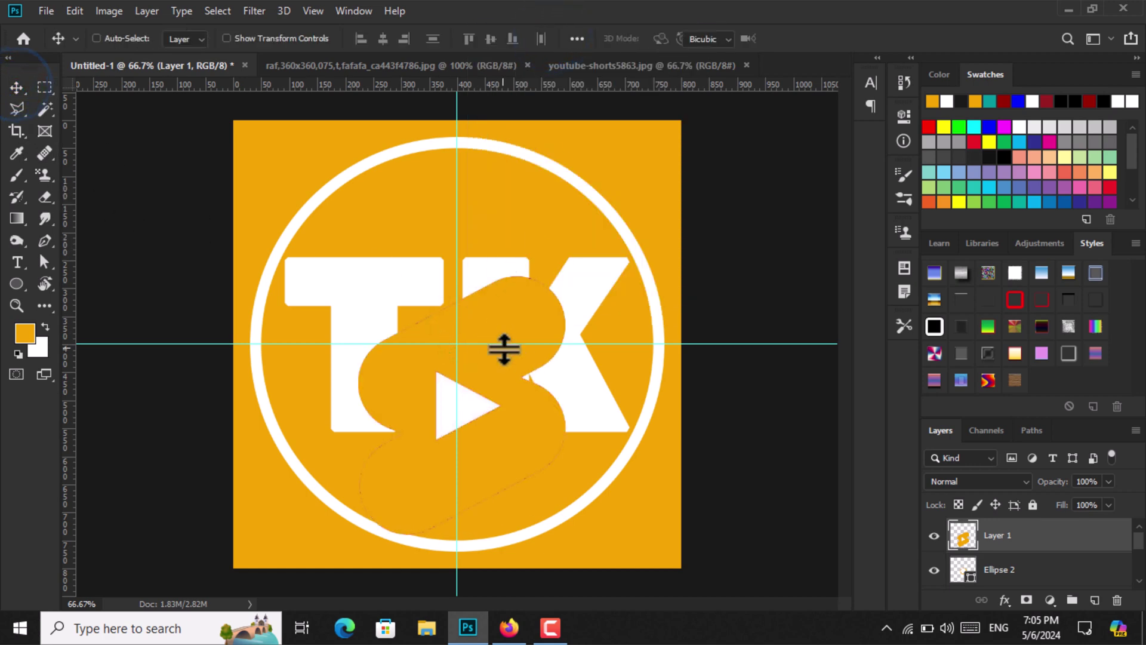
pyautogui.hotkey('ctrl', 't')
pyautogui.moveTo(463, 496); pyautogui.dragTo(471, 318)
pyautogui.scroll(5, 468, 366)
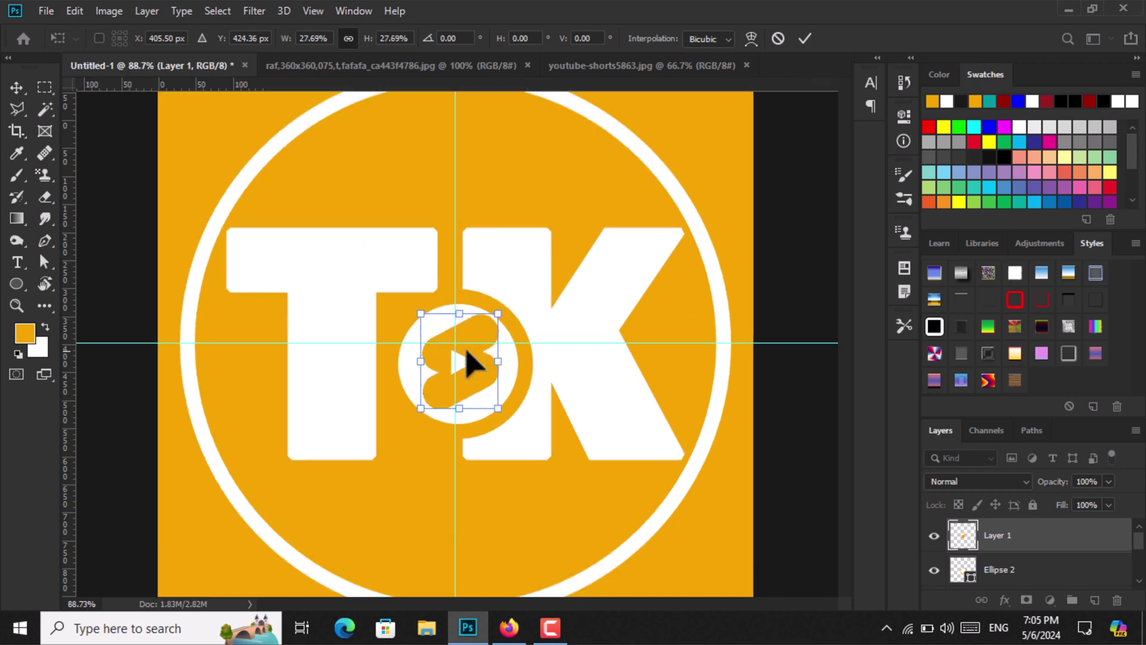
pyautogui.moveTo(476, 376); pyautogui.dragTo(524, 377)
pyautogui.press('Return')
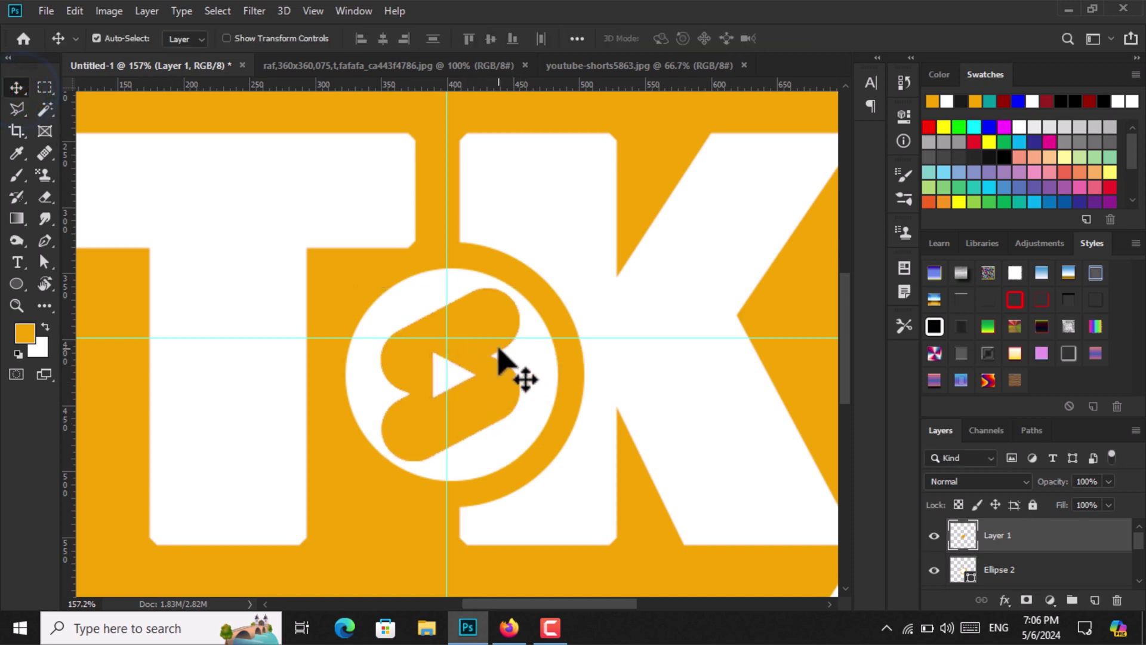
pyautogui.hotkey('ctrl', '0')
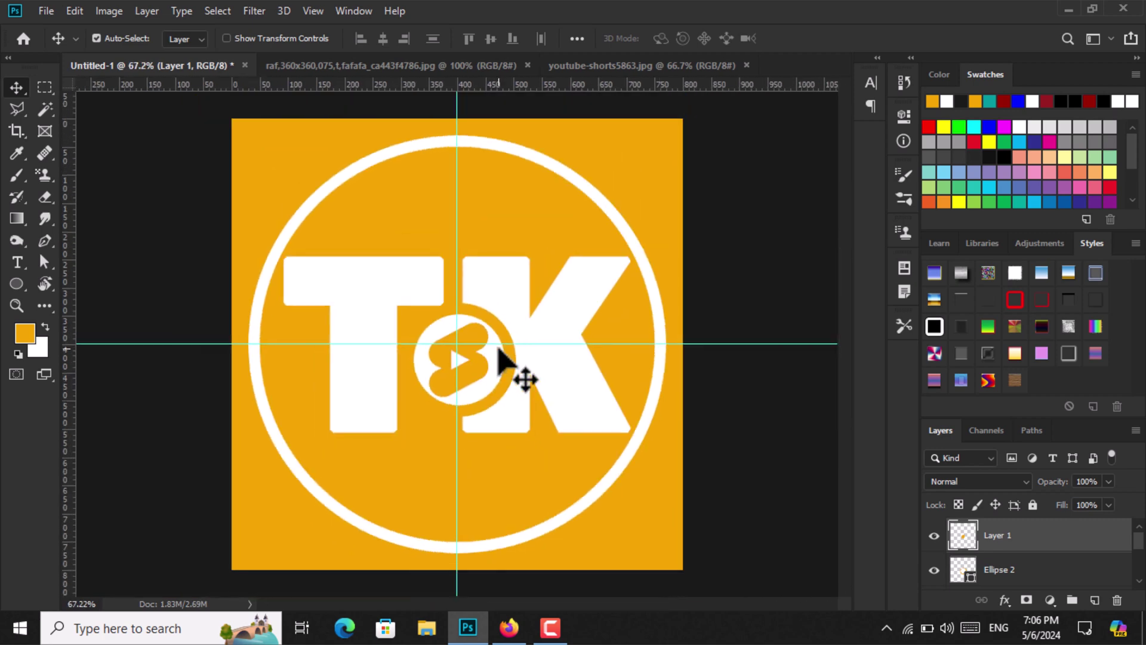
pyautogui.click(21, 258)
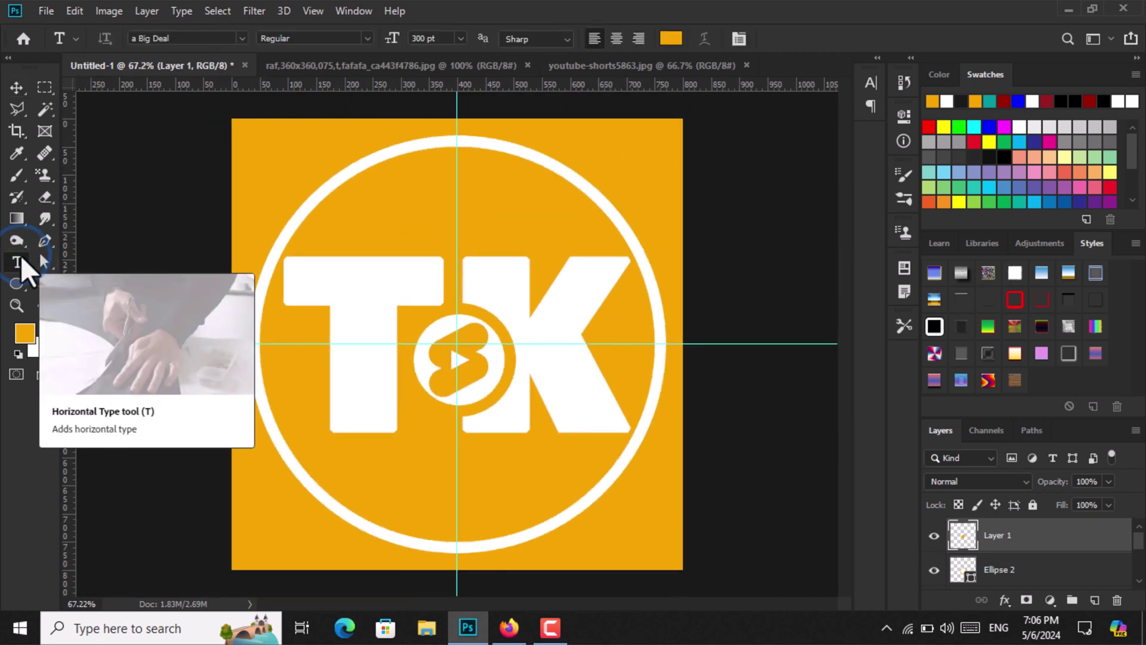
pyautogui.click(241, 38)
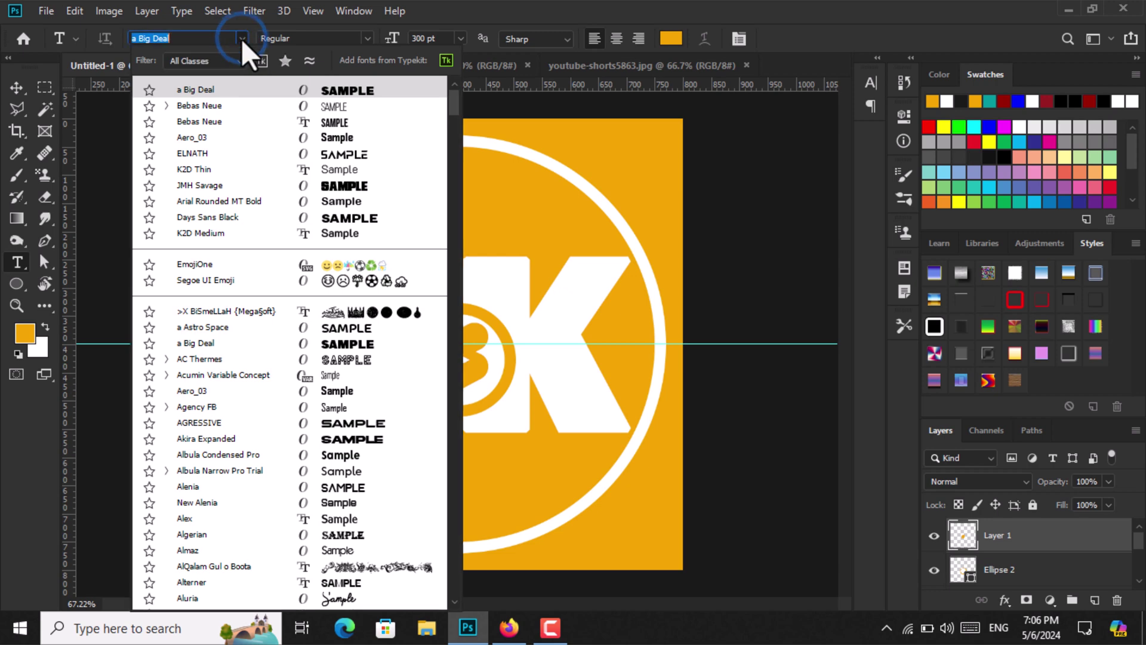
pyautogui.click(211, 137)
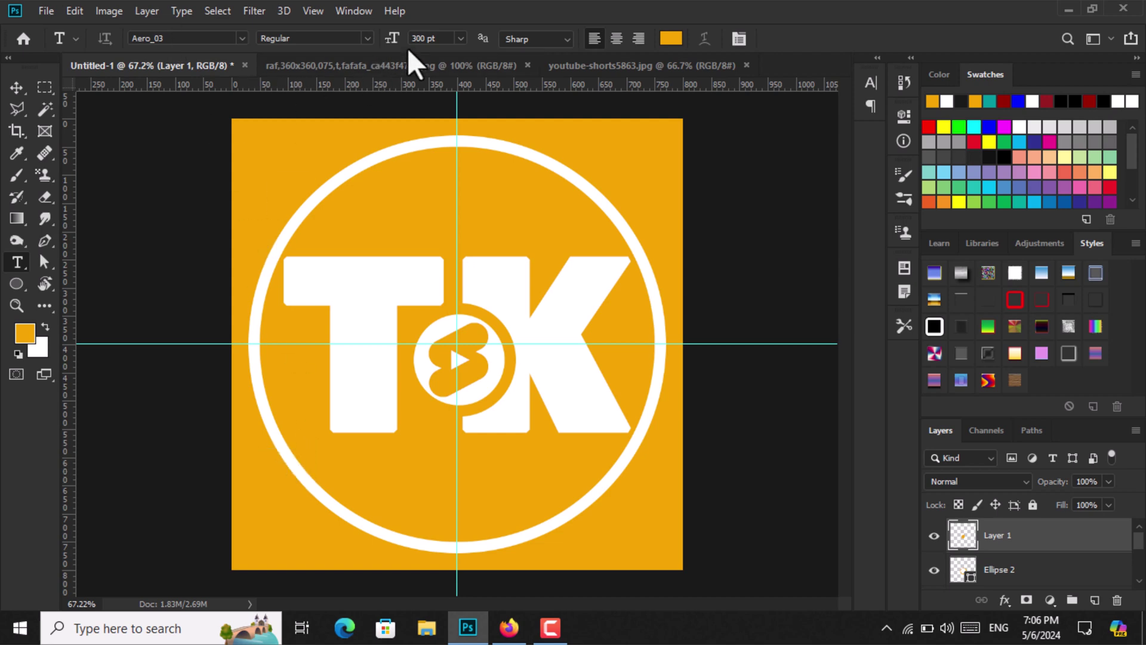
pyautogui.moveTo(439, 38); pyautogui.dragTo(399, 39)
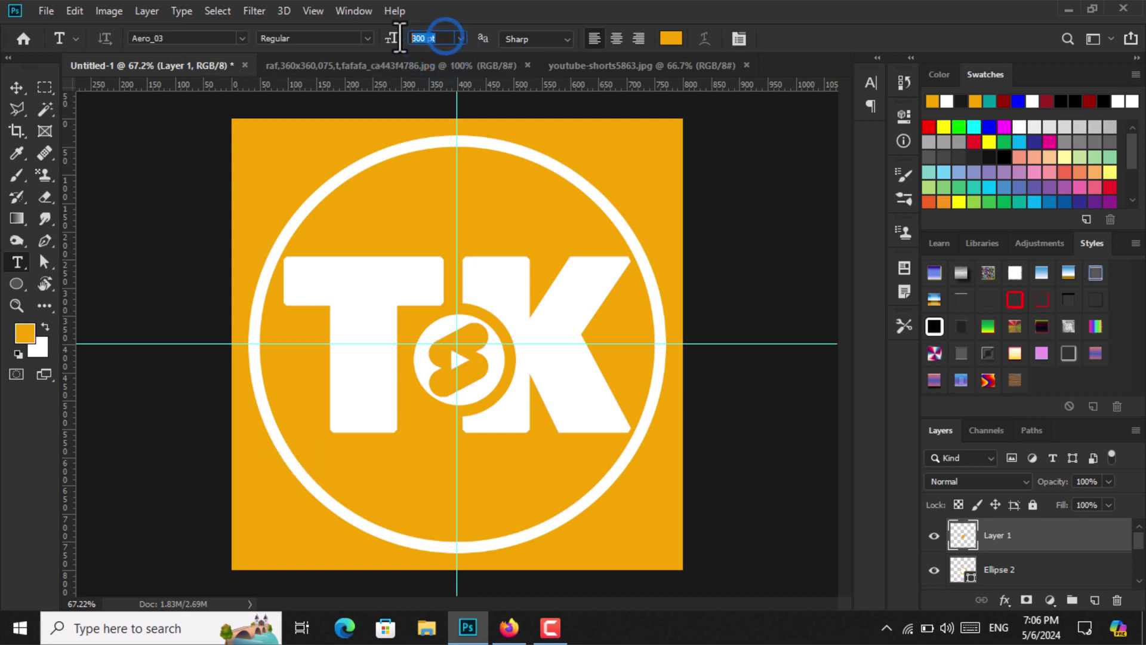
pyautogui.click(344, 461)
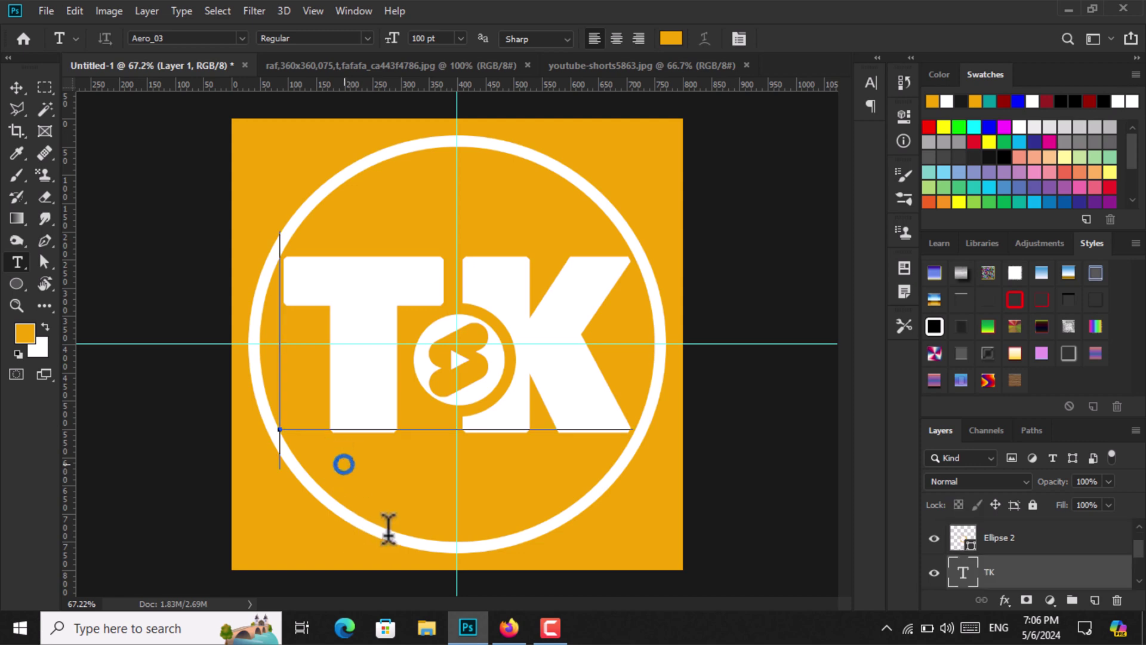
pyautogui.click(15, 86)
pyautogui.click(757, 264)
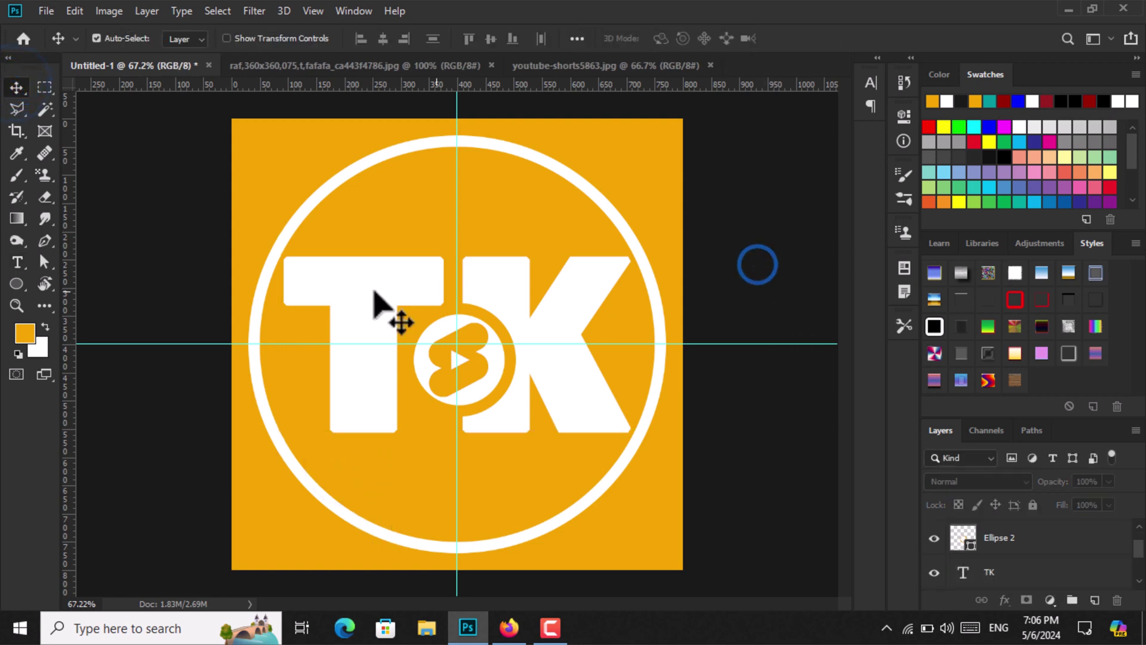
# Add the white text "#Shorts" in the Aero_03 font at 100 pt near the lower edge of the canvas
pyautogui.click(17, 262)
pyautogui.click(257, 522)
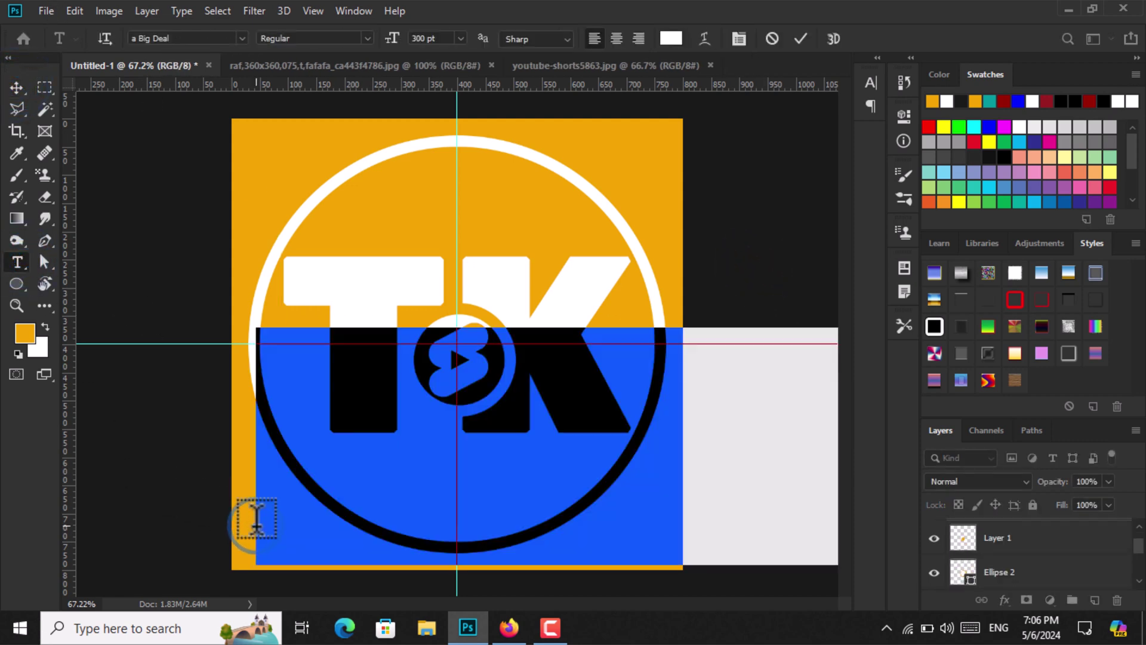
pyautogui.click(441, 38)
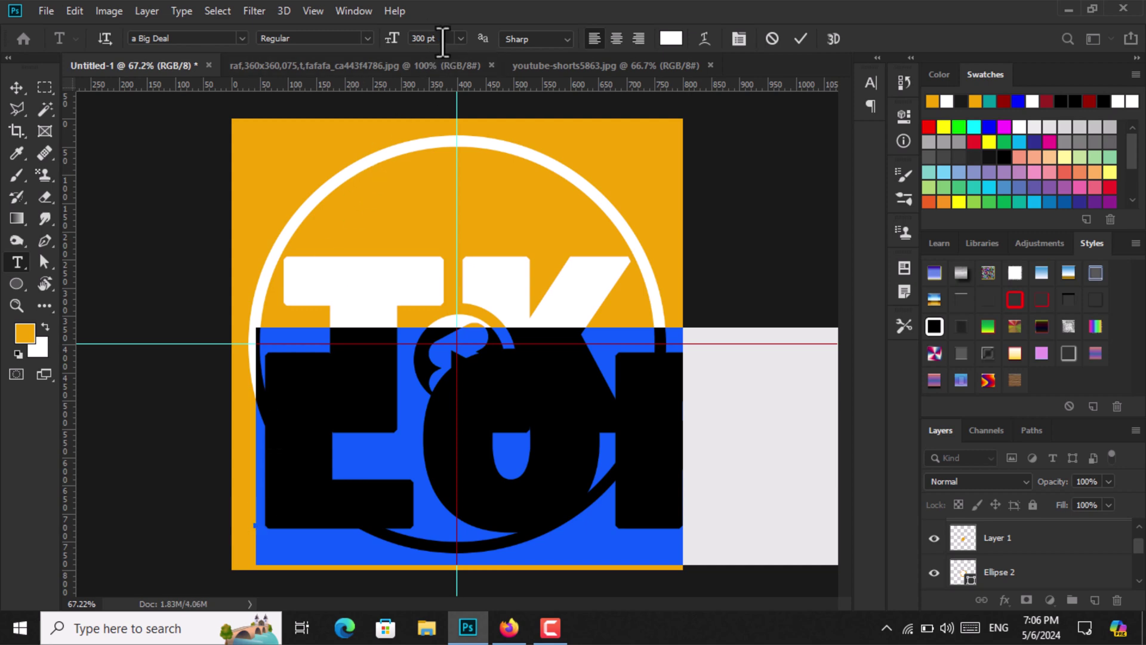
pyautogui.write('100')
pyautogui.press('Return')
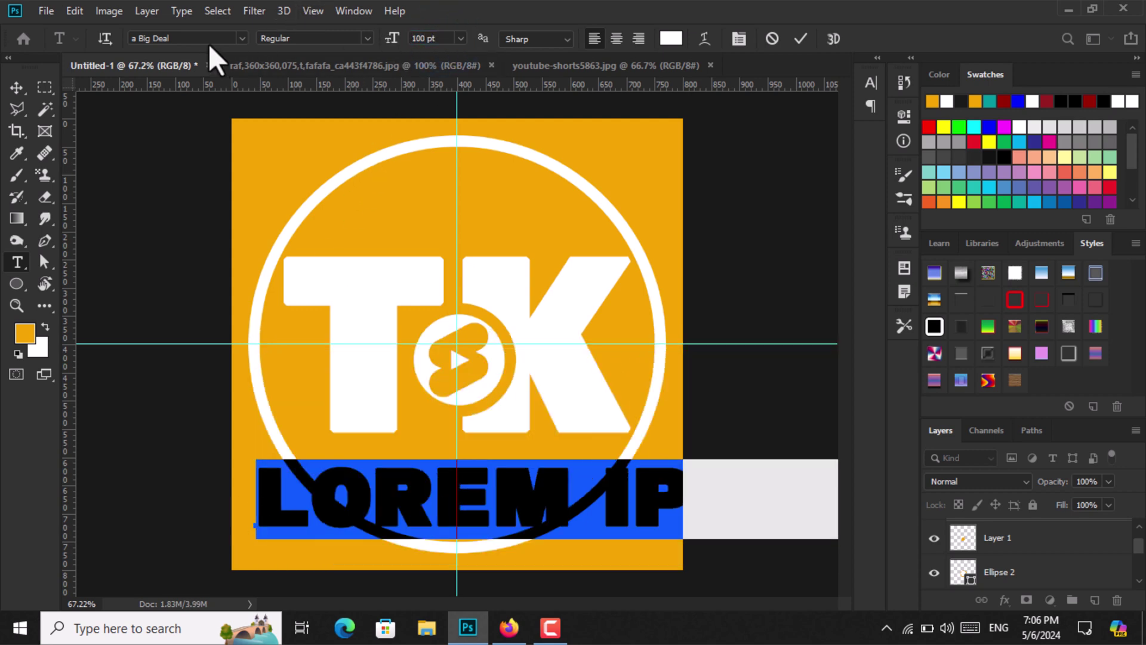
pyautogui.click(235, 39)
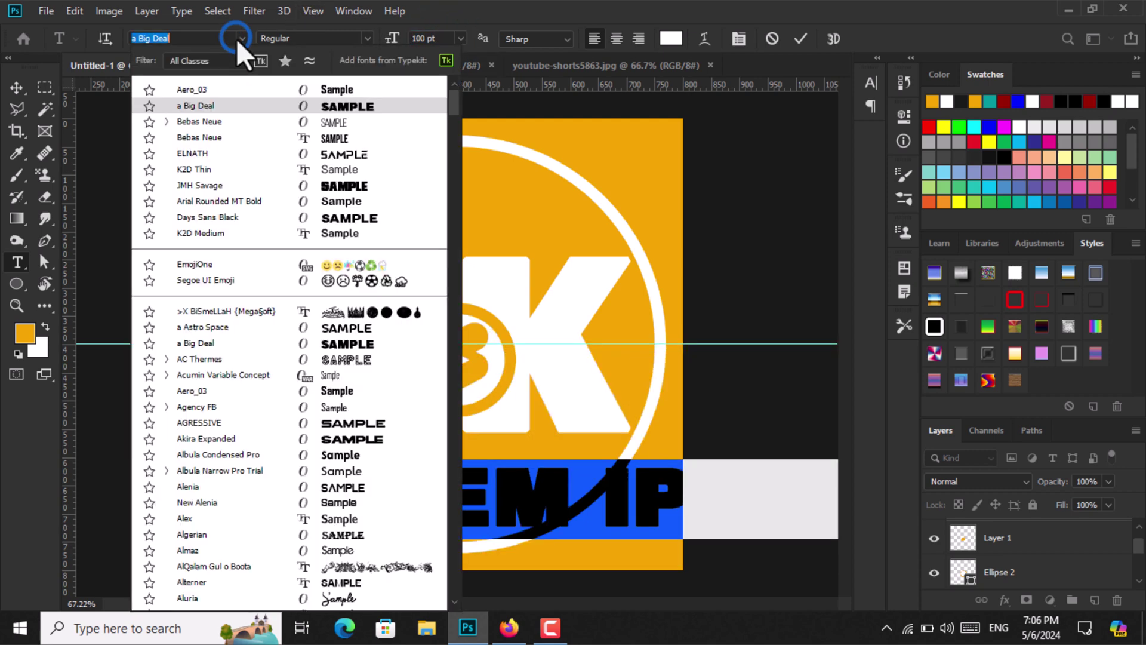
pyautogui.click(210, 91)
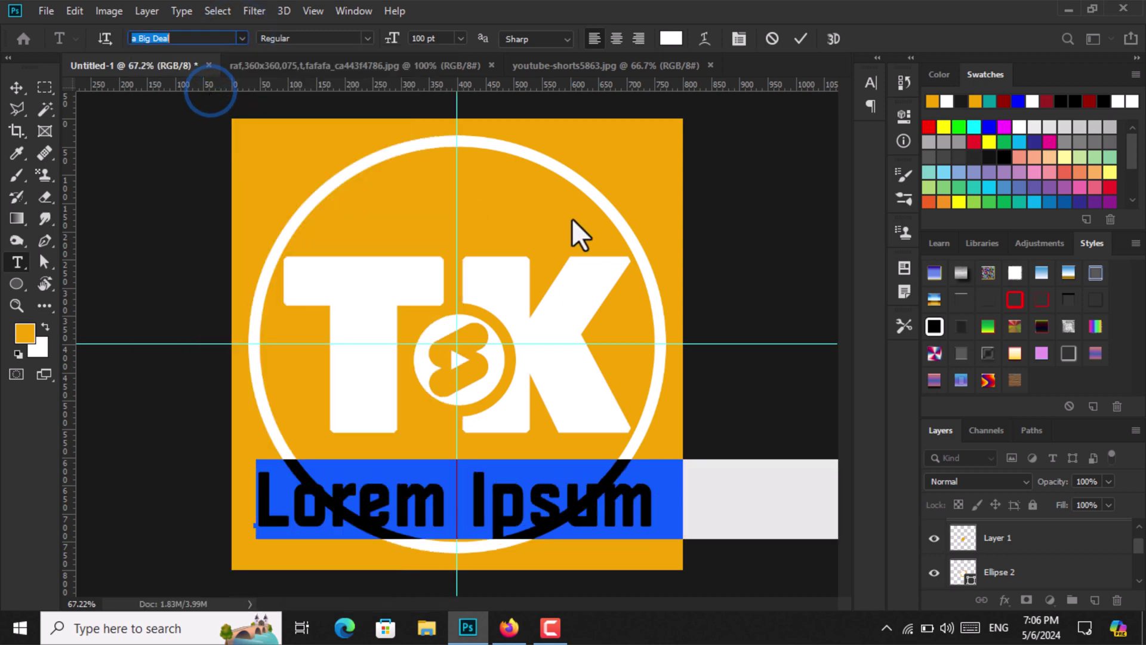
pyautogui.write('#')
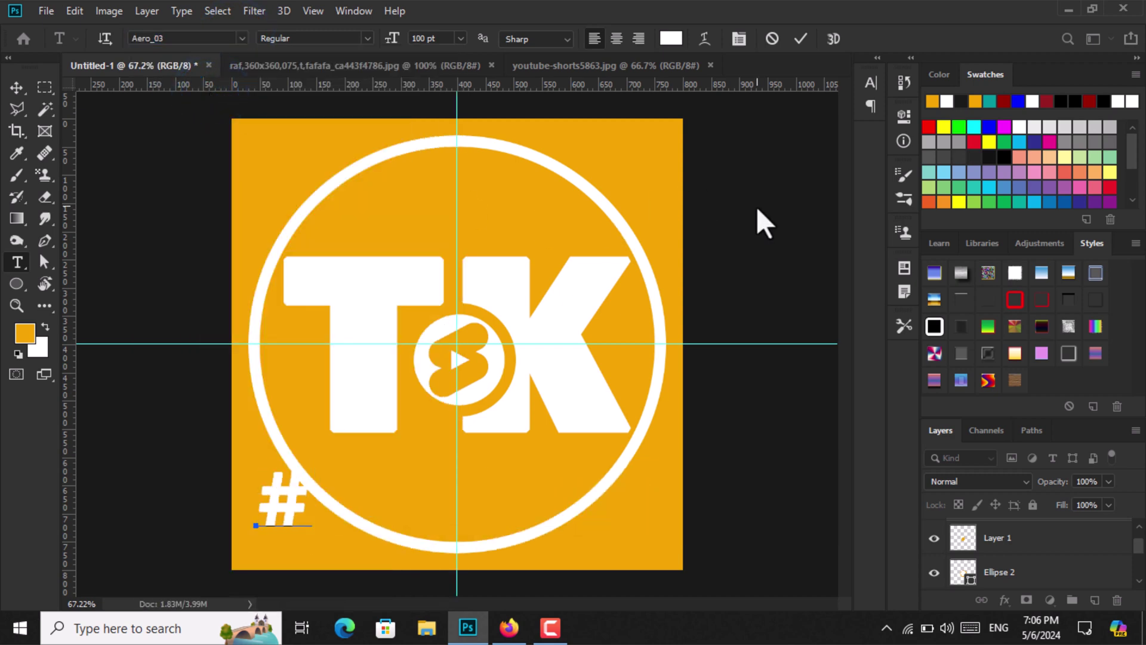
pyautogui.write('Shorts')
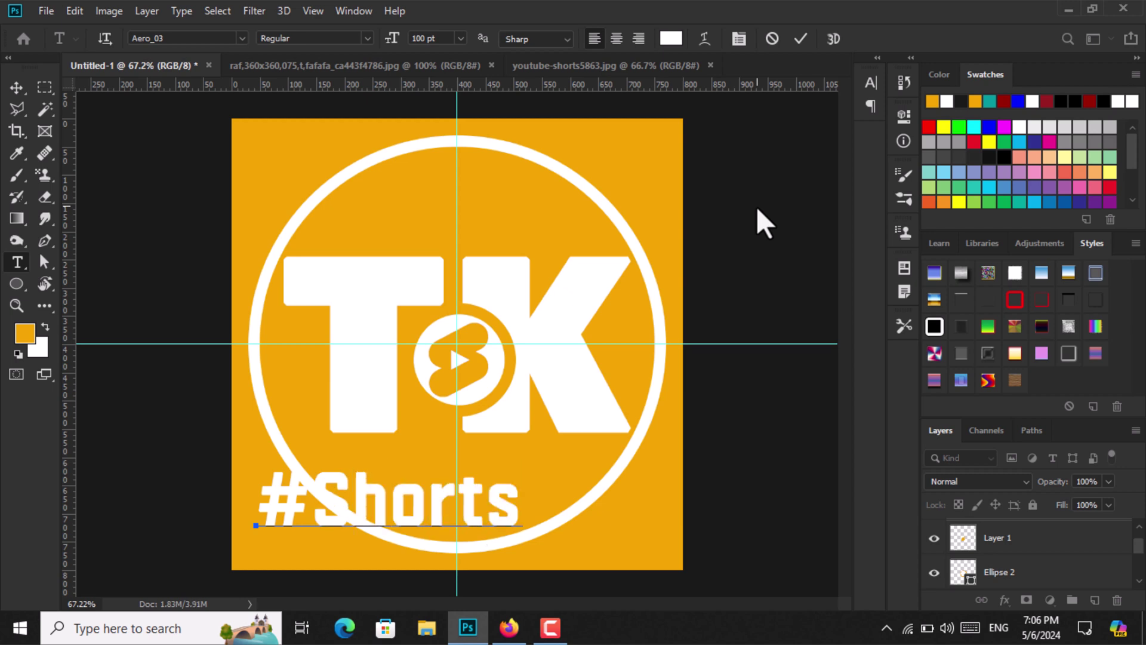
# Move the #Shorts text inside the ring just below the TK letters and apply faux italic to it
pyautogui.click(16, 88)
pyautogui.moveTo(352, 501); pyautogui.dragTo(421, 462)
pyautogui.doubleClick(423, 467)
pyautogui.click(739, 39)
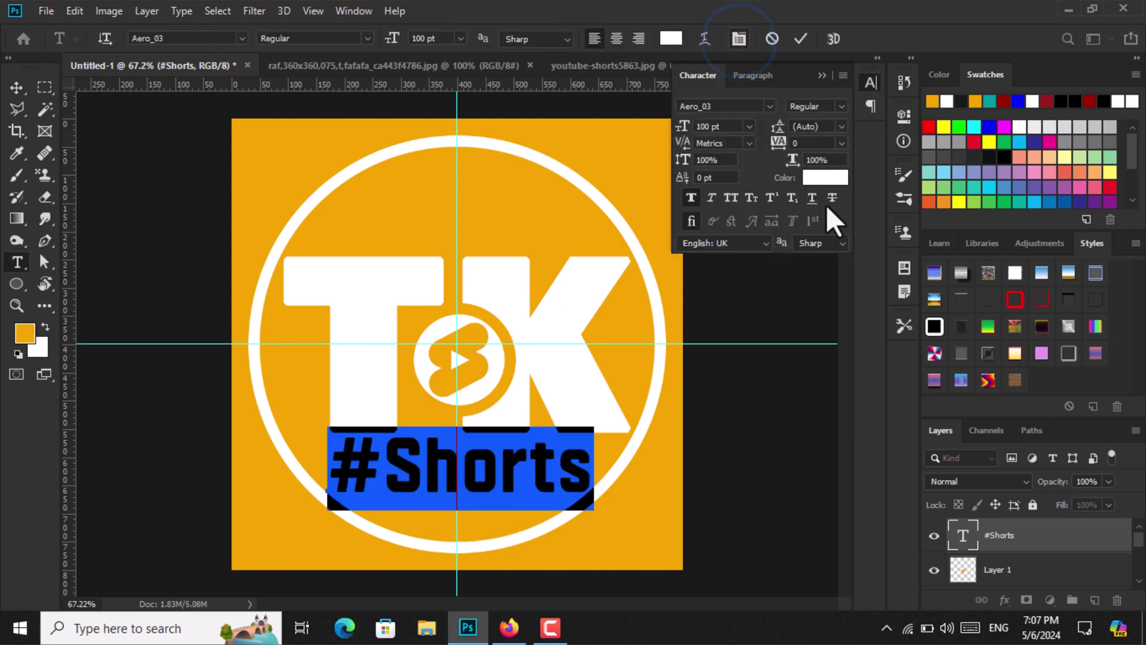
pyautogui.click(711, 197)
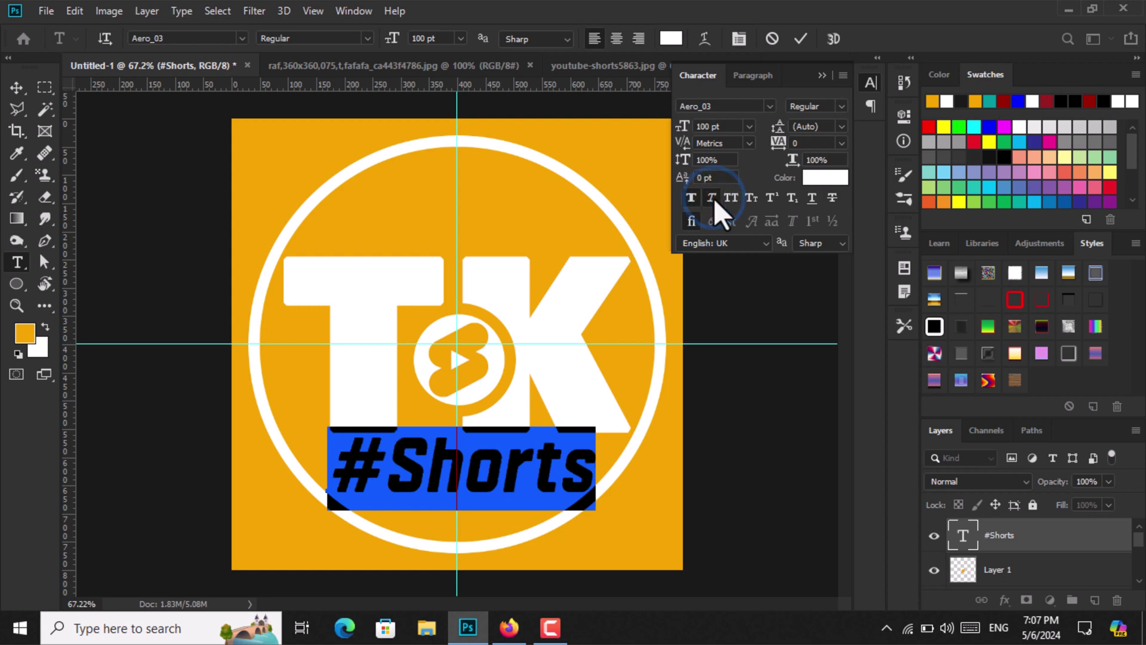
pyautogui.click(824, 75)
pyautogui.click(16, 88)
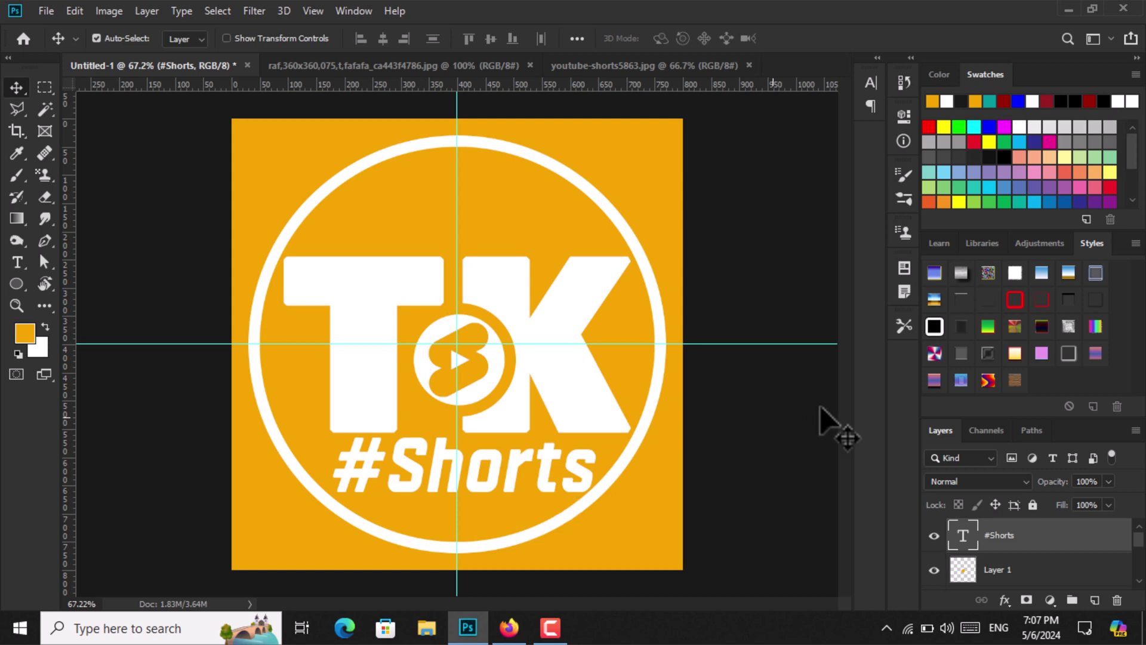
# Nudge the #Shorts text slightly left to center it under the TK letters and clear all guides
pyautogui.press('Left')
pyautogui.press('Left')
pyautogui.press('Left')
pyautogui.press('Left')
pyautogui.press('Left')
pyautogui.press('Left')
pyautogui.press('Left')
pyautogui.press('Left')
pyautogui.press('Left')
pyautogui.press('Left')
pyautogui.press('Left')
pyautogui.press('Left')
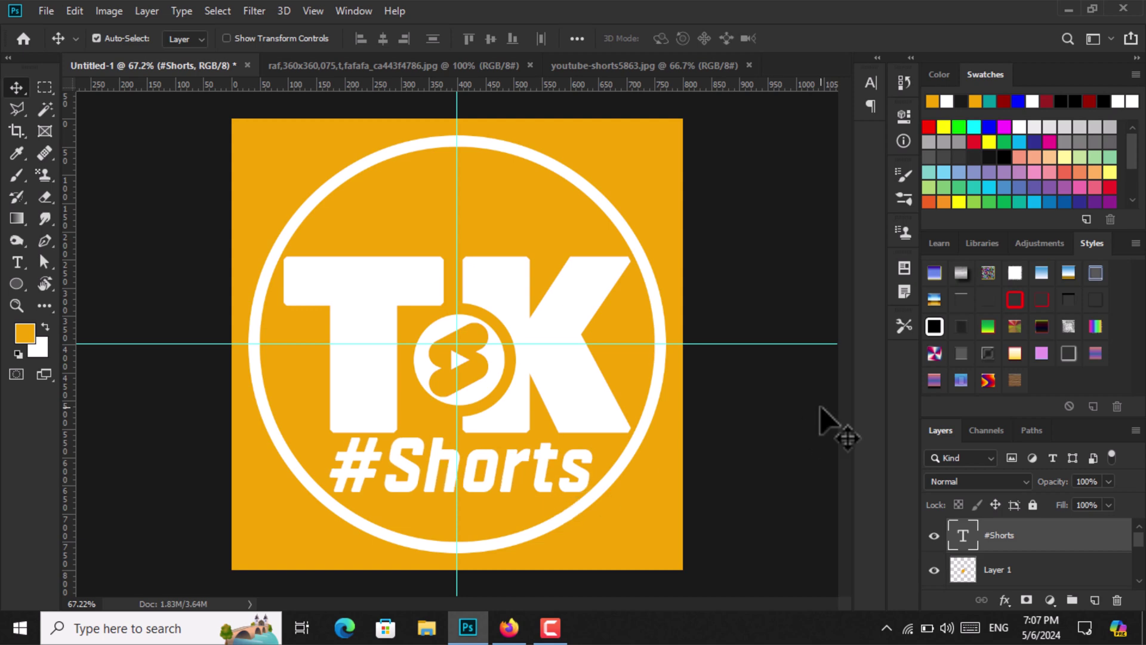
pyautogui.press('Left')
pyautogui.press('Left')
pyautogui.press('Left')
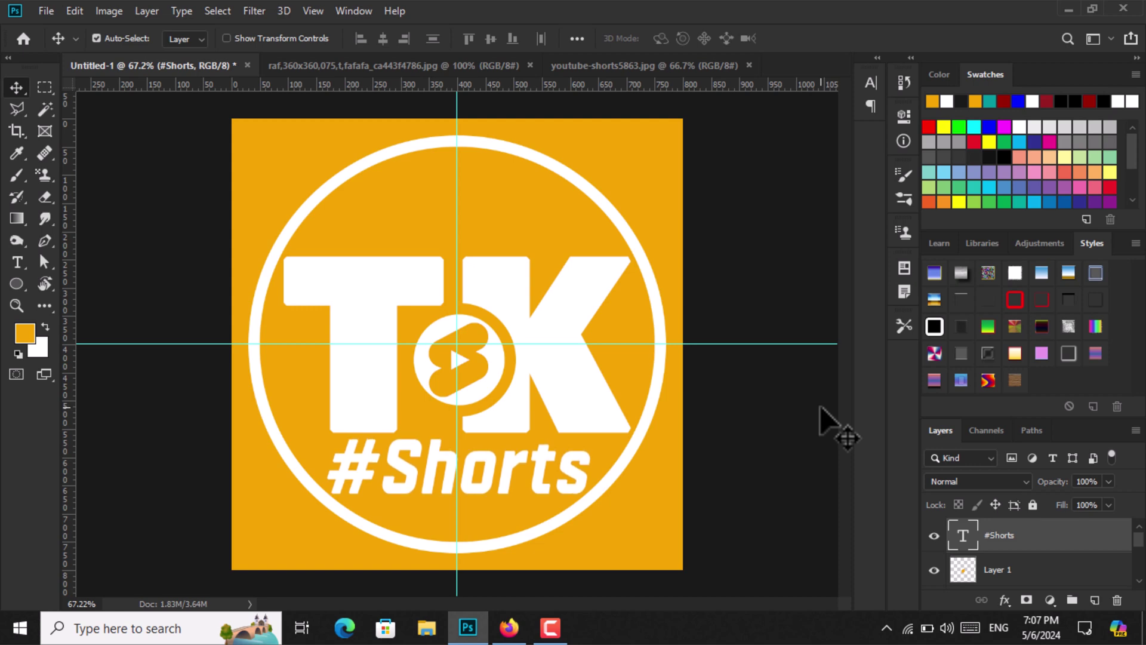
pyautogui.click(306, 10)
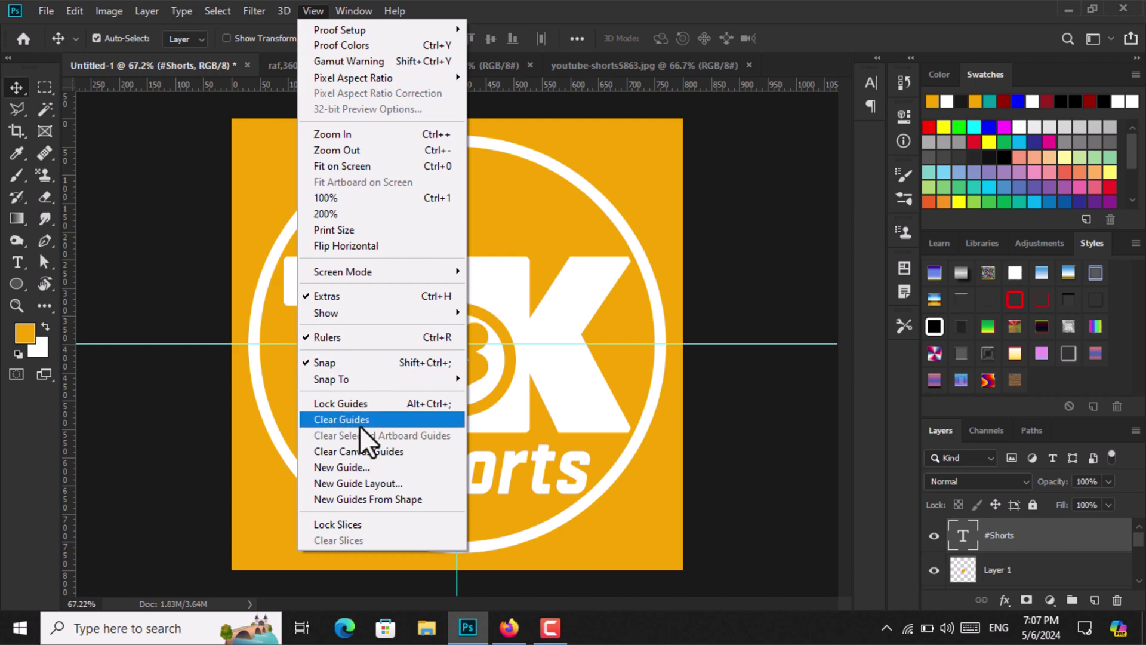
pyautogui.click(408, 420)
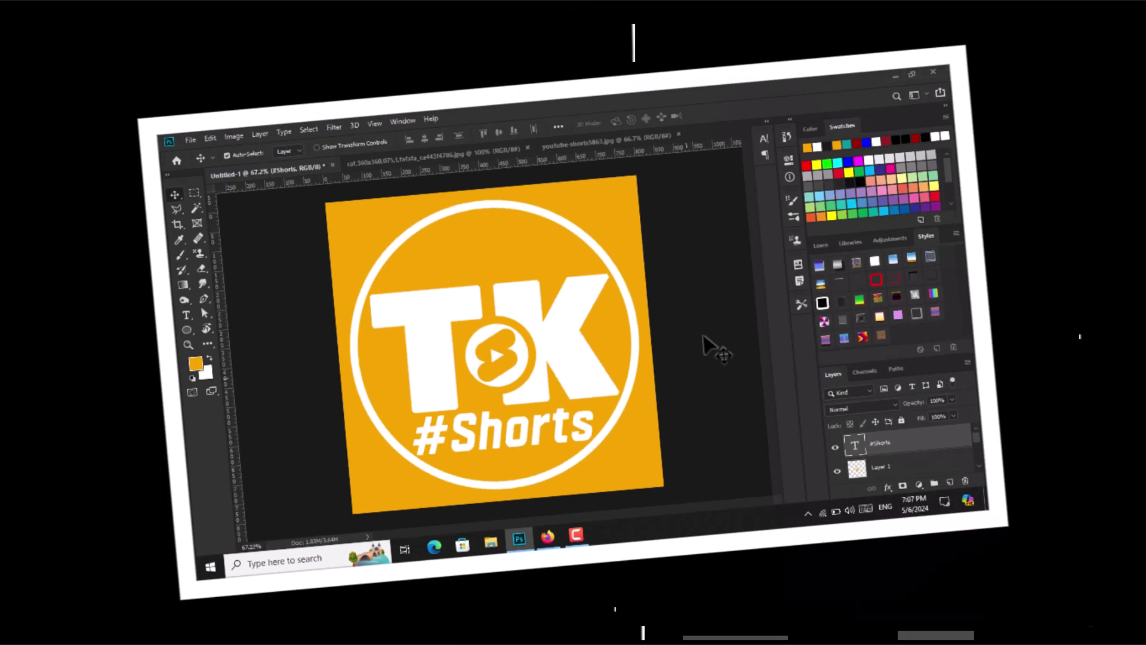